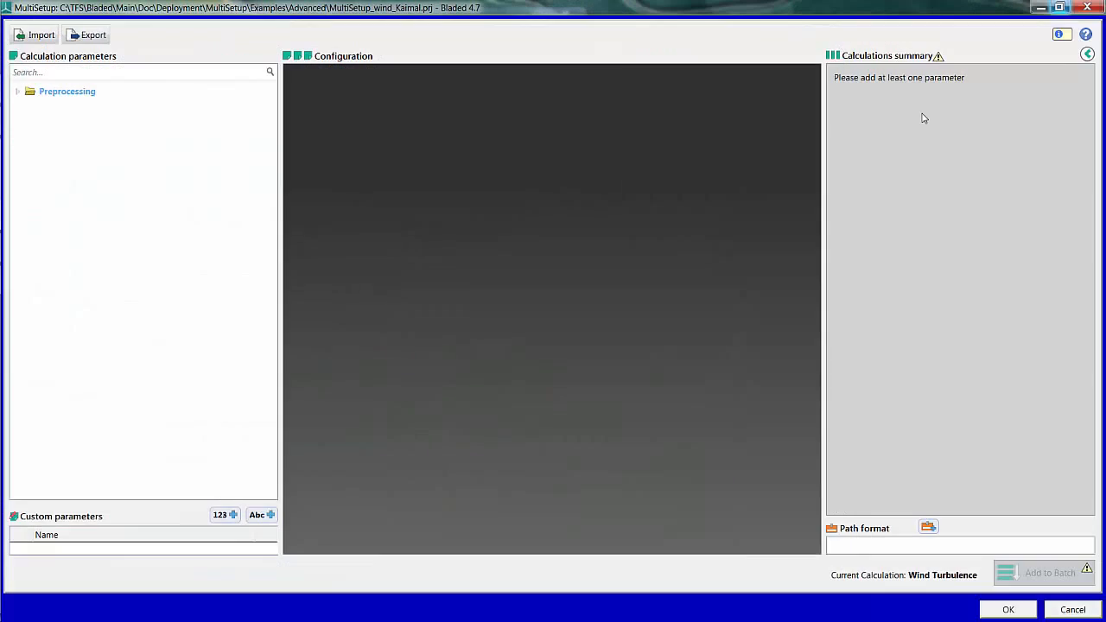
Step: Maximize the MultiSetup window and add the Mean wind speed parameter from Wind turbulence generation to the configuration
click(921, 111)
click(19, 94)
click(31, 107)
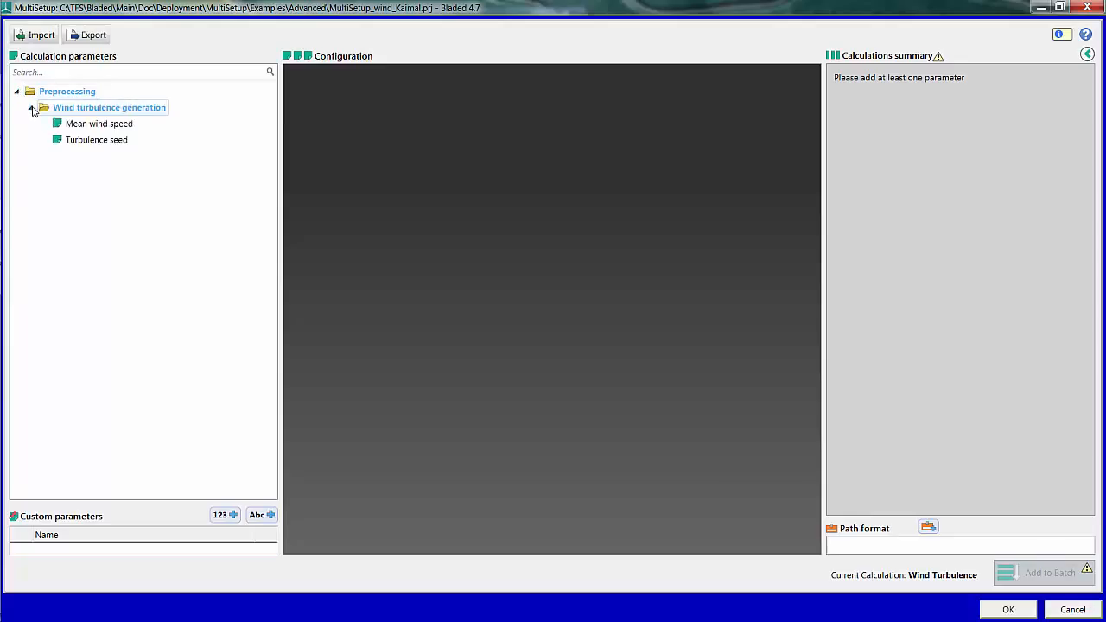
double_click(107, 127)
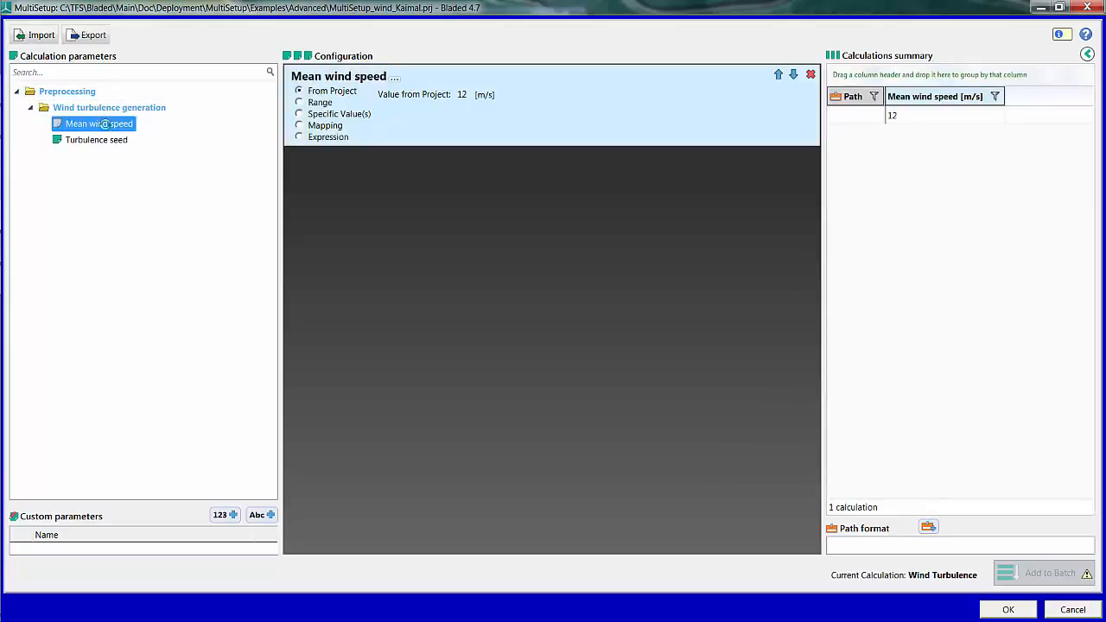
Step: Define the mean wind speed as a range from 2 to 25 m/s with a step of 2
click(300, 102)
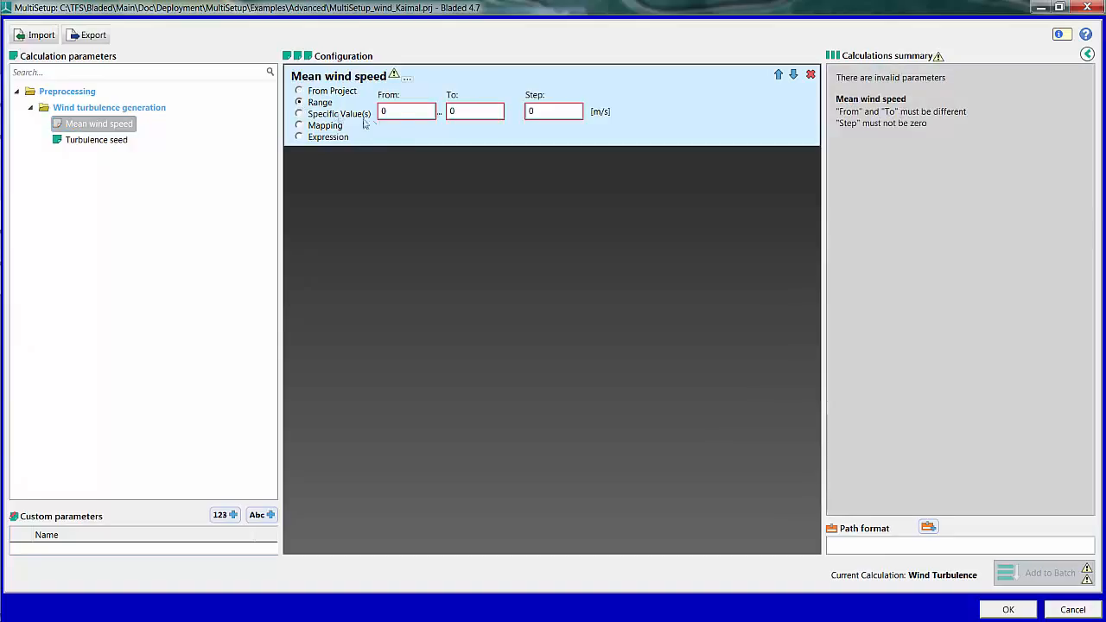
click(396, 116)
key(BackSpace)
text(2)
click(467, 115)
key(BackSpace)
text(25)
click(550, 116)
key(BackSpace)
text(2)
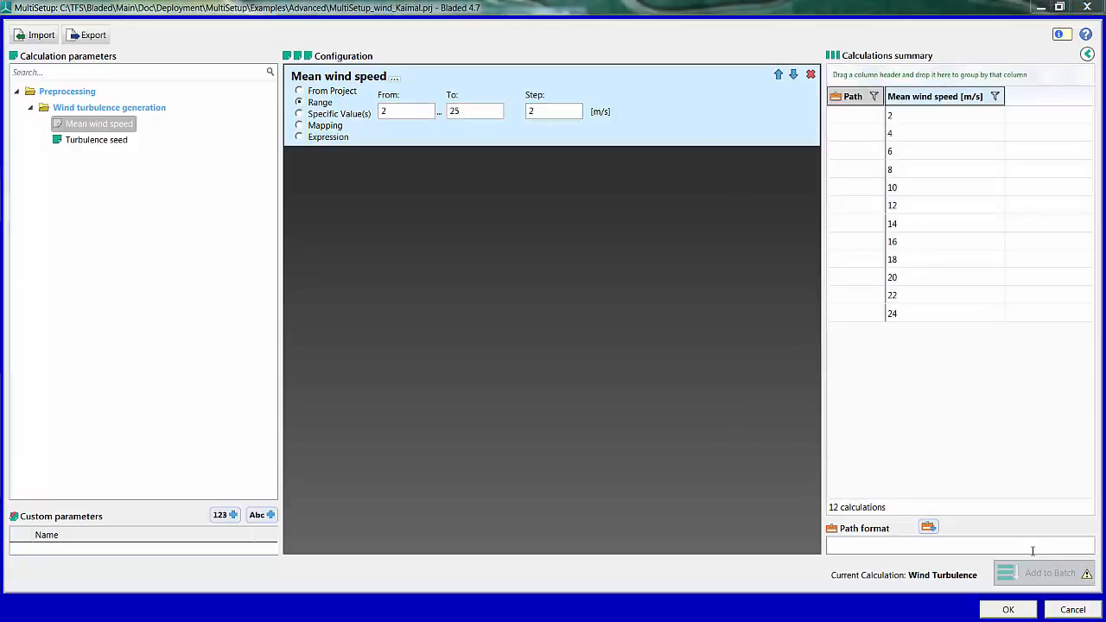
click(1033, 547)
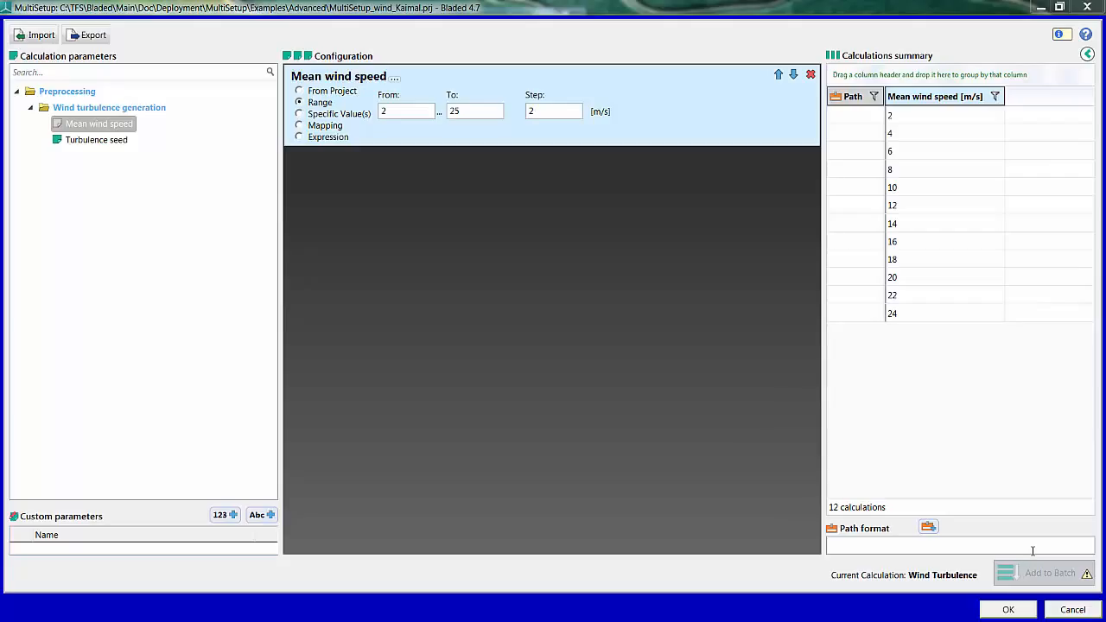
Step: Add the Turbulence seed parameter to the configuration and map it to Mean wind speed
click(86, 142)
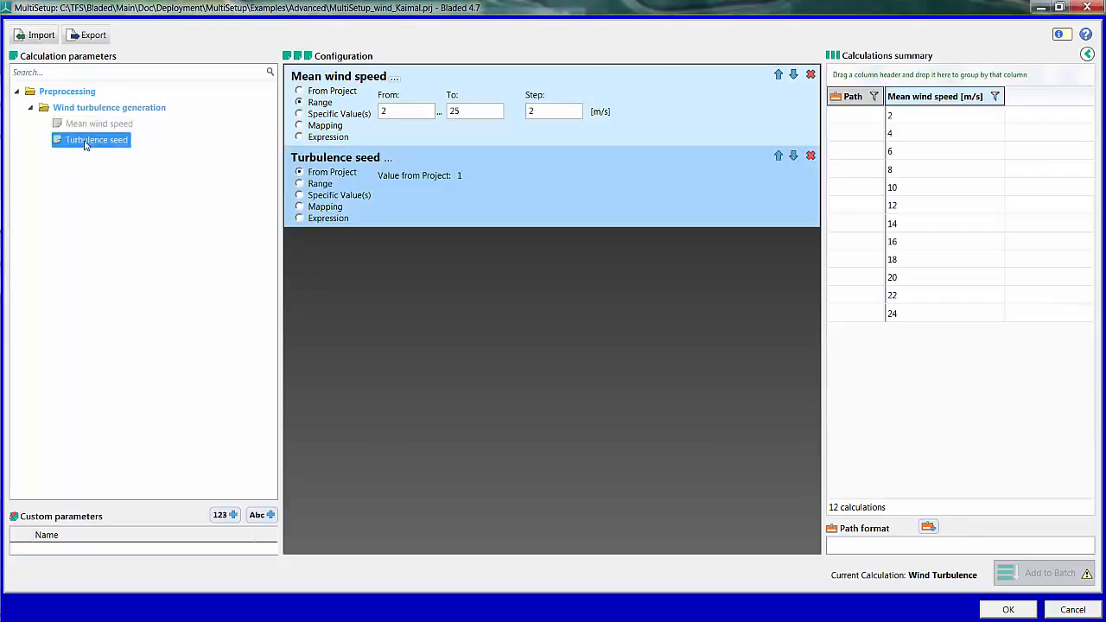
click(325, 208)
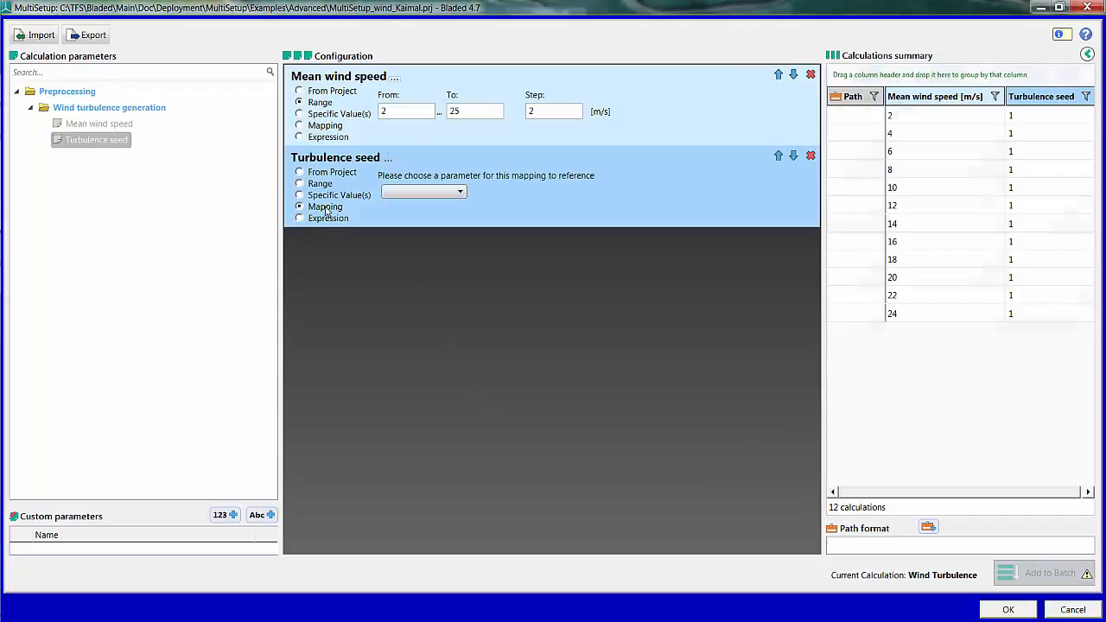
click(413, 192)
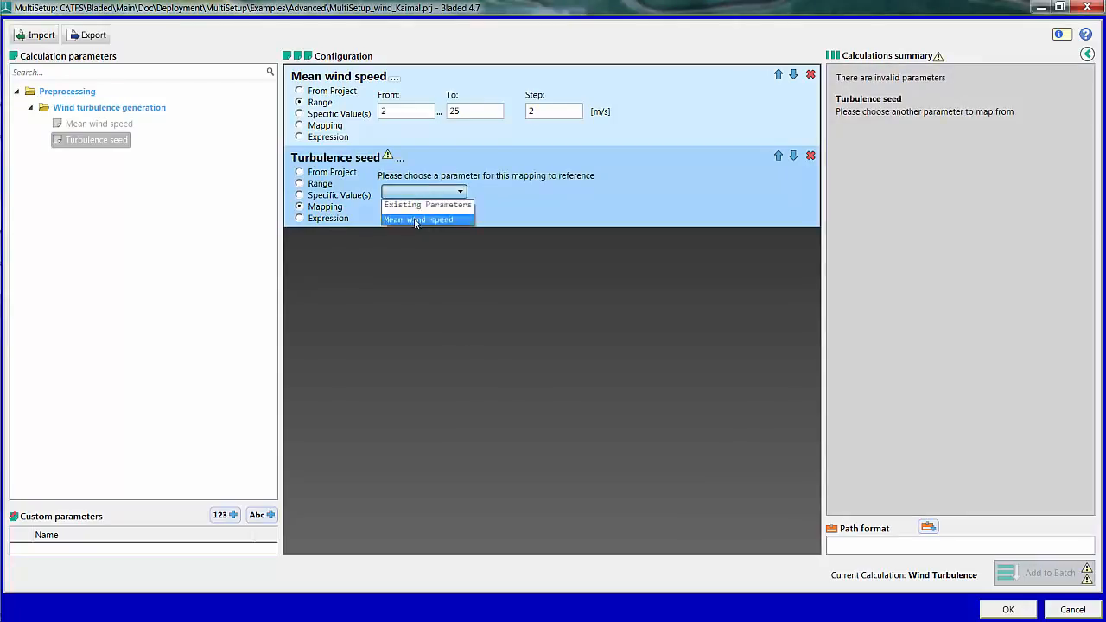
click(416, 219)
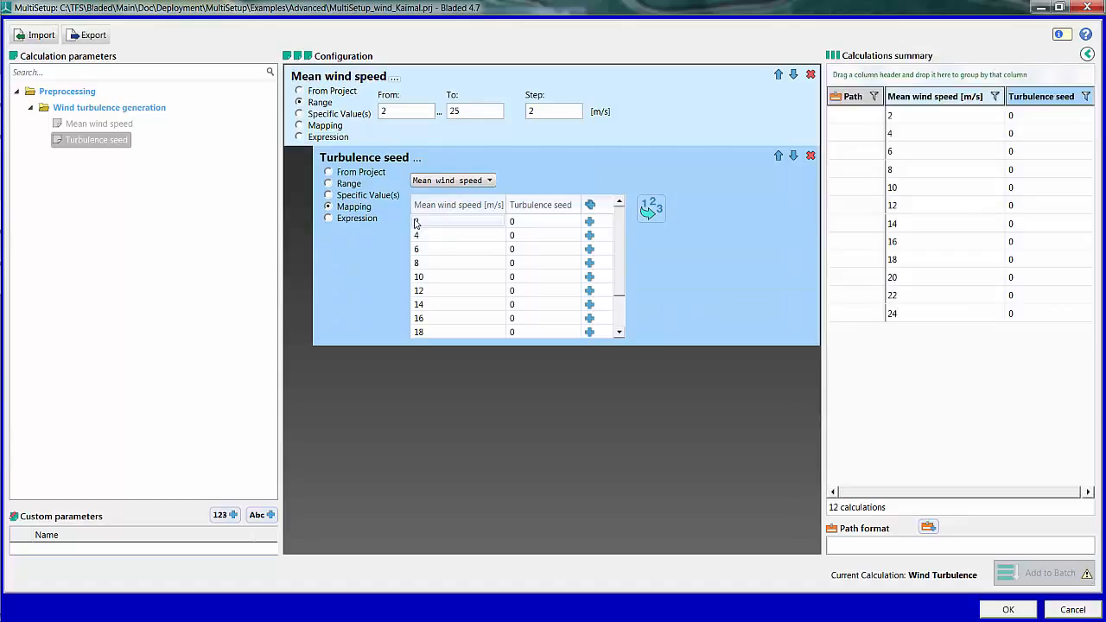
Step: Generate turbulence seed mappings with the Sequence operation, using a count of 6 and a start value of 0
click(647, 213)
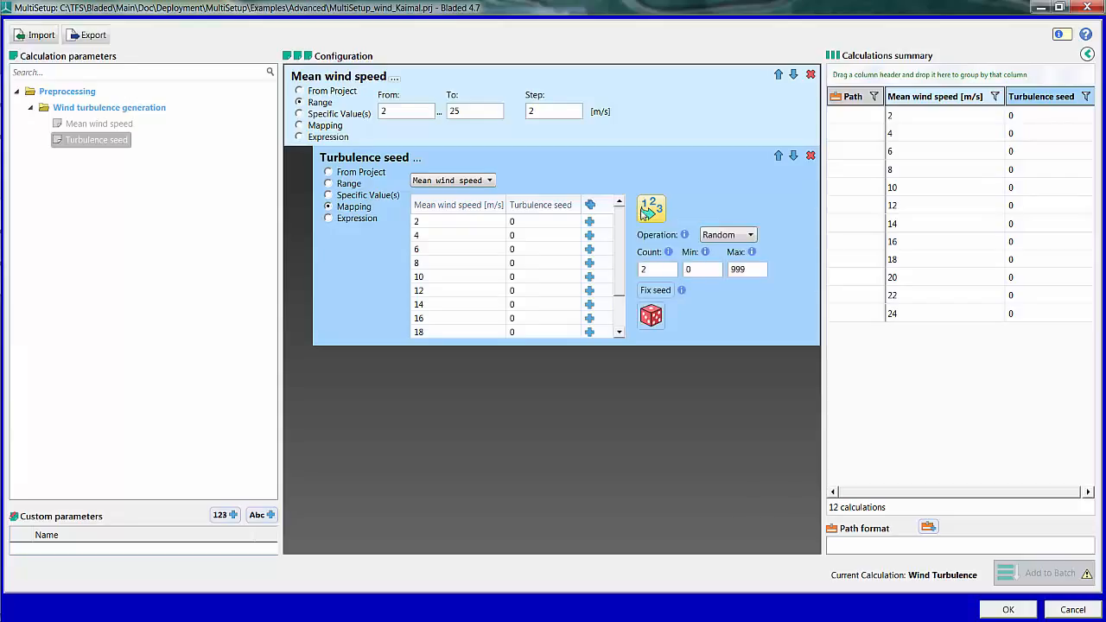
click(720, 235)
click(724, 249)
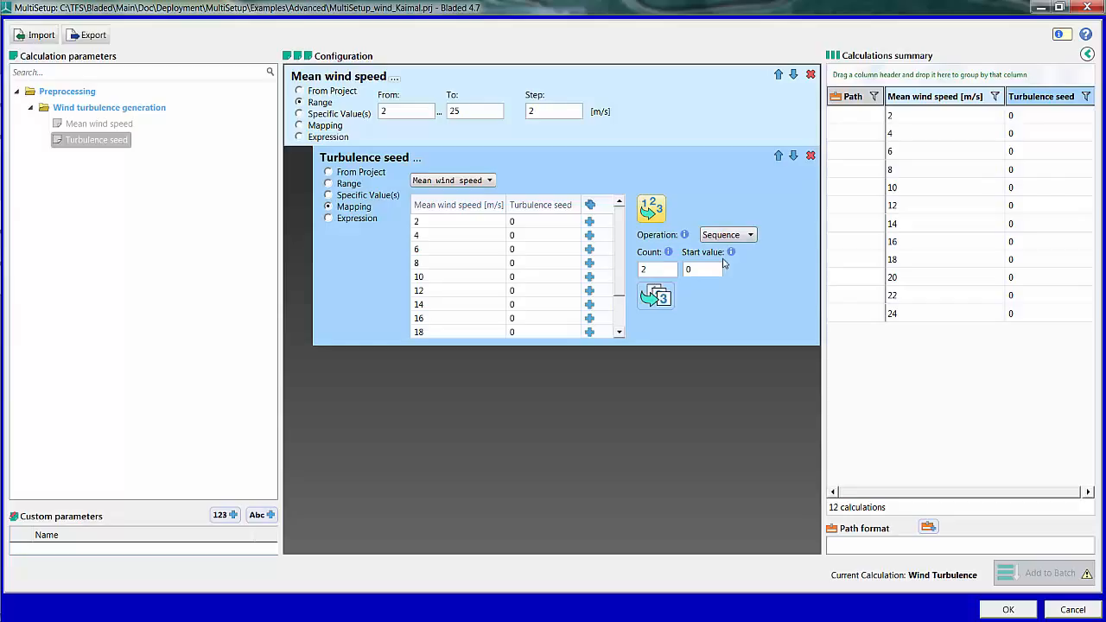
click(652, 272)
text(6)
click(689, 269)
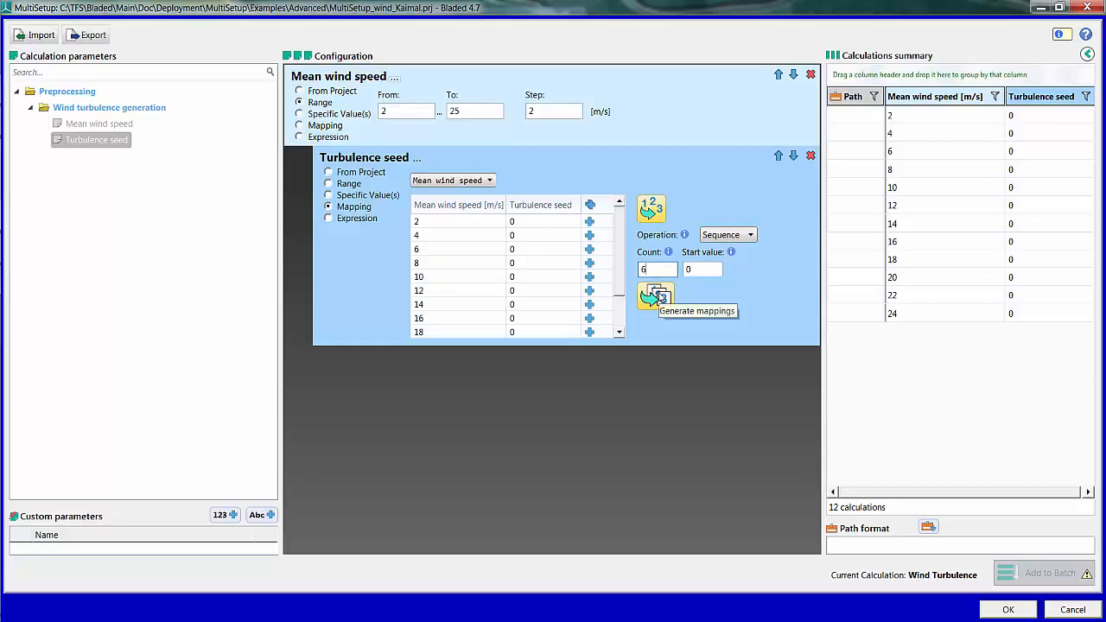
click(662, 298)
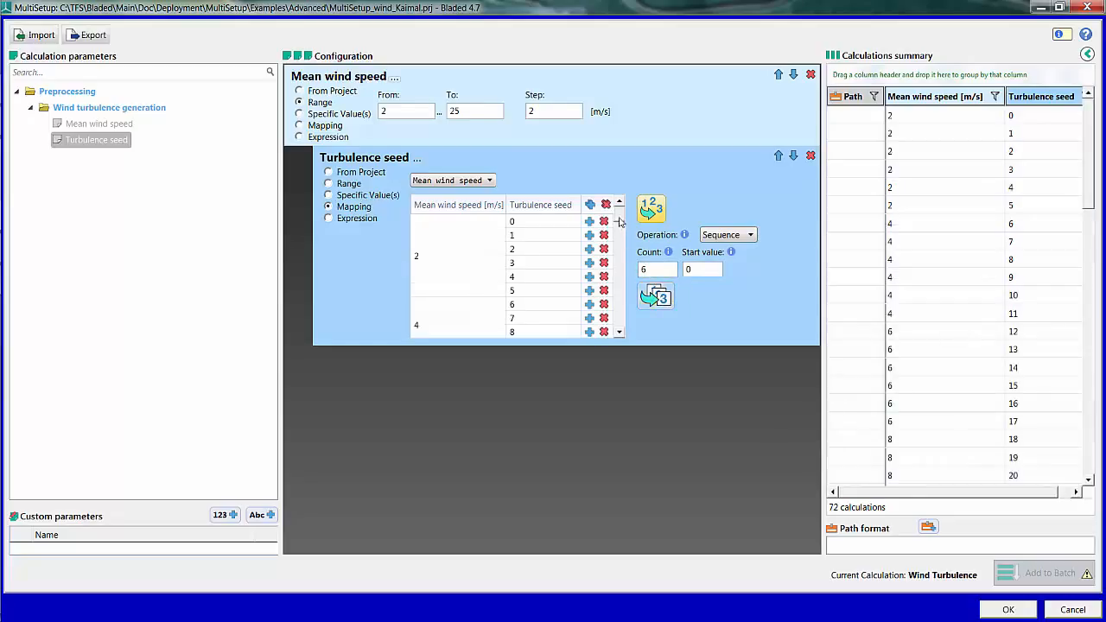
drag(619, 217, 617, 332)
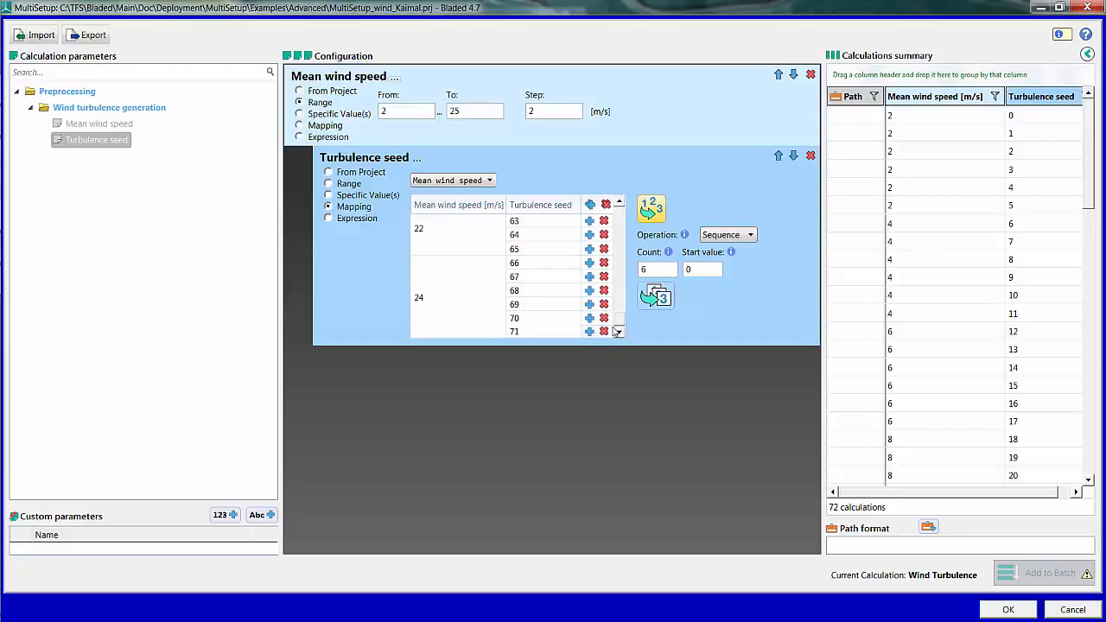
click(723, 491)
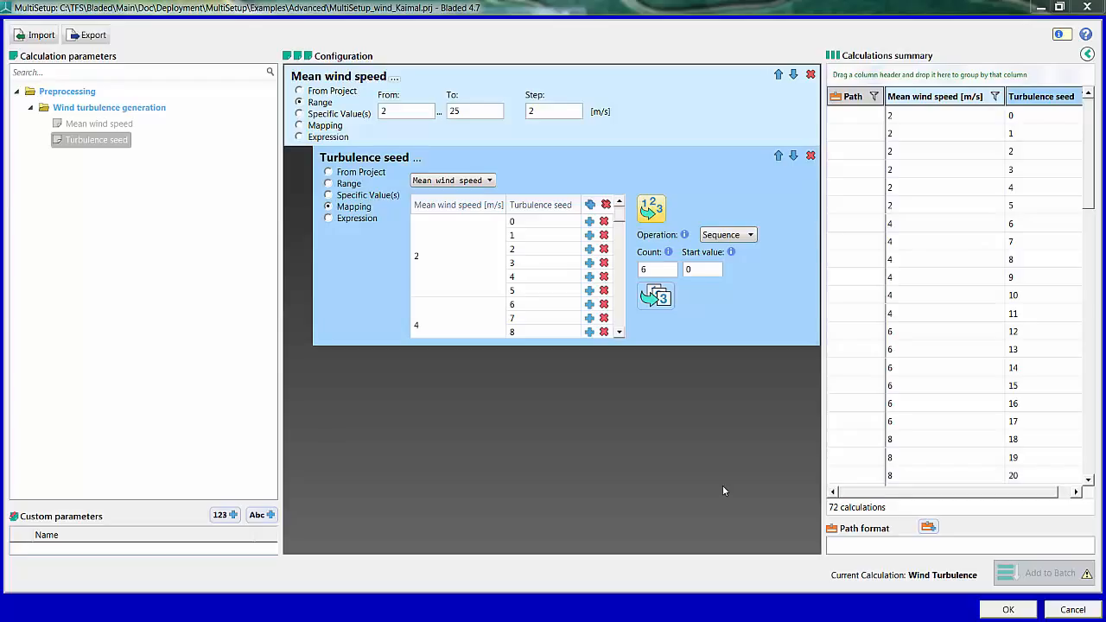
Step: Set the path format to wind_ followed by the Turbulence seed, and set the seed's path tag to 1..N
click(835, 543)
text(wind_)
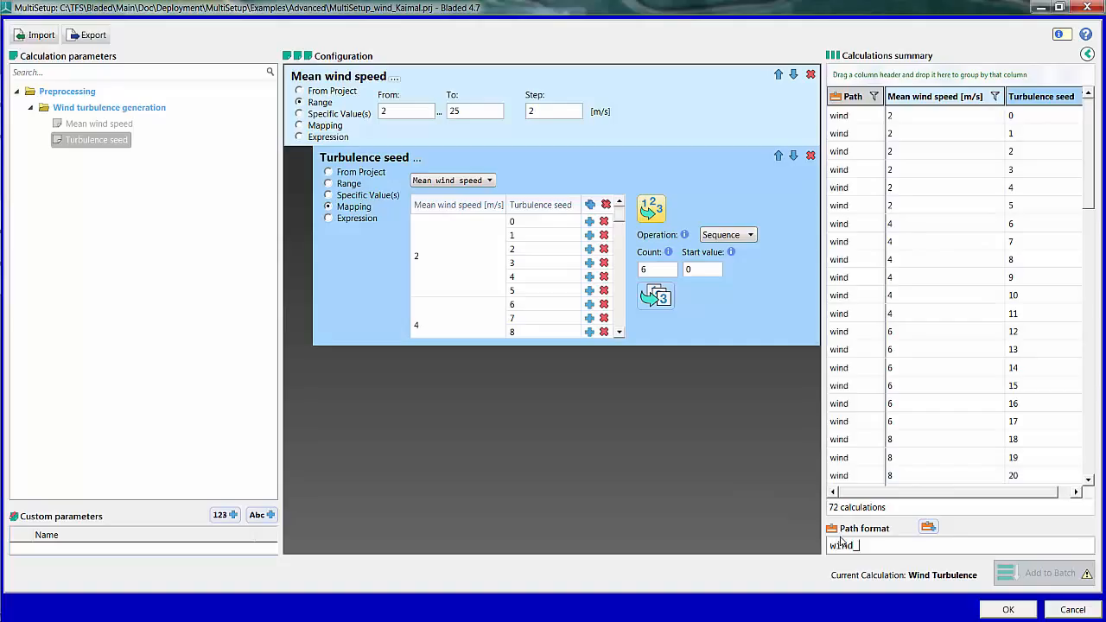
click(927, 528)
click(917, 546)
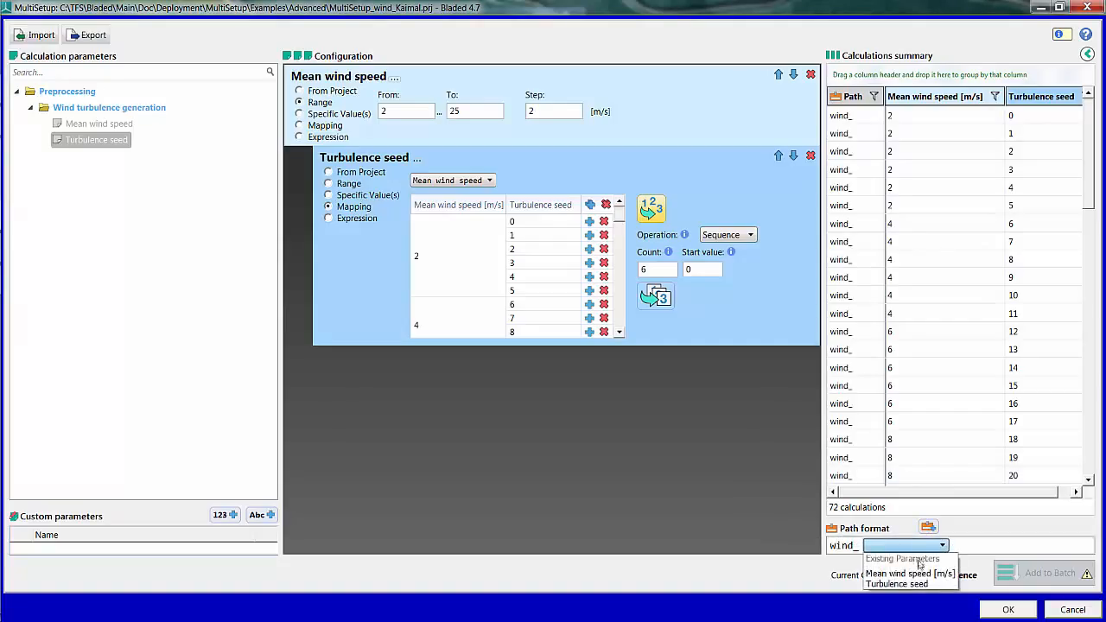
click(899, 585)
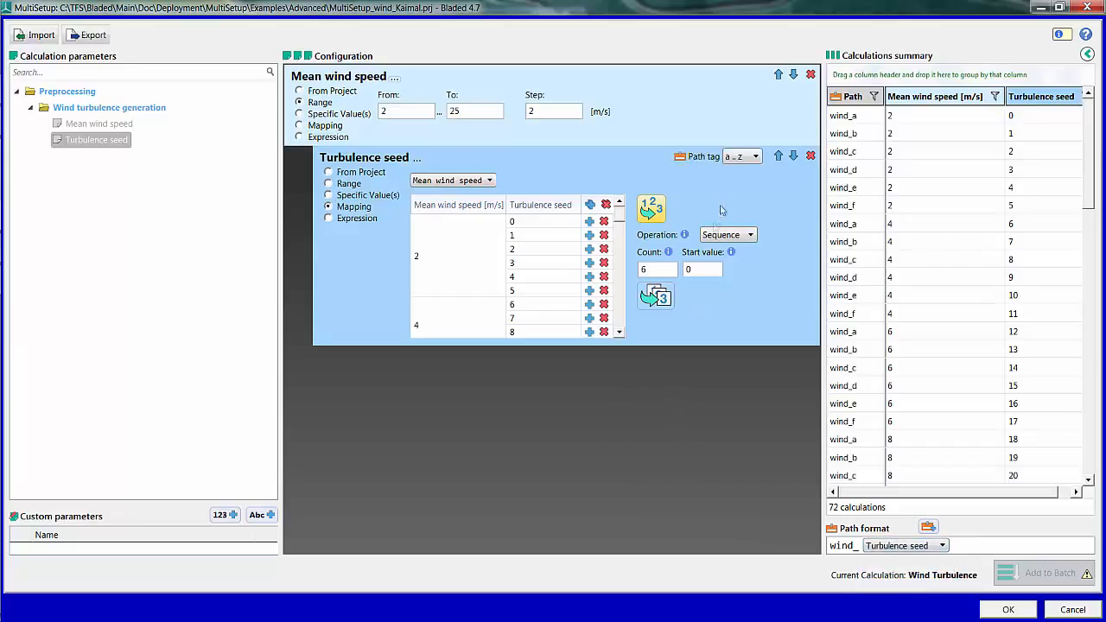
click(740, 160)
click(740, 196)
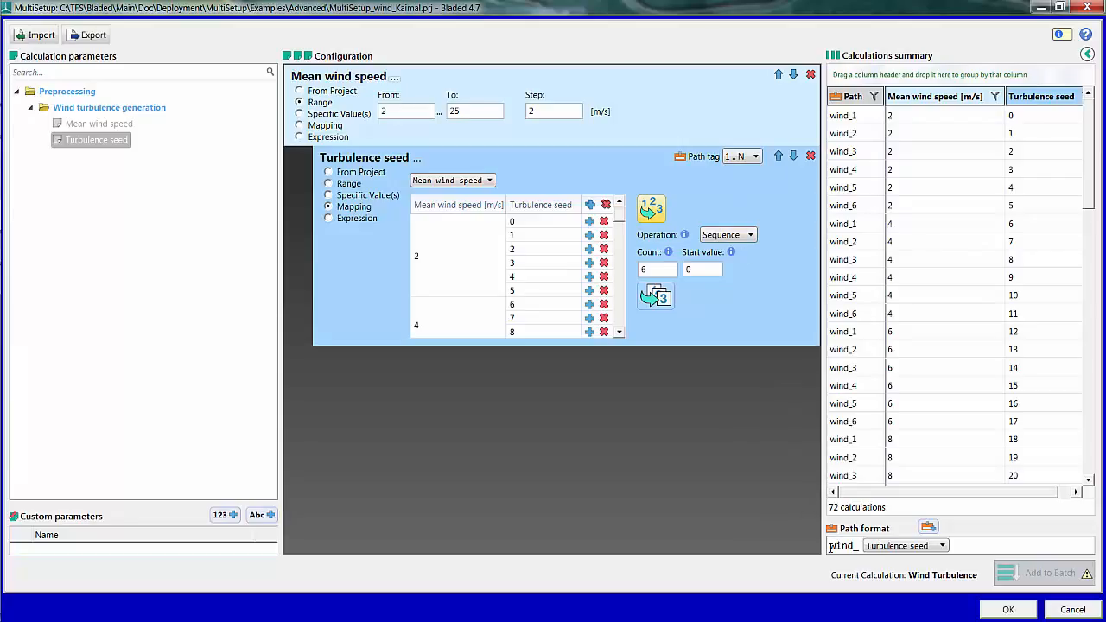
Step: Prefix the path format with Mean wind speed and a backslash, and set the wind speed's path tag to Use value
click(928, 527)
click(913, 546)
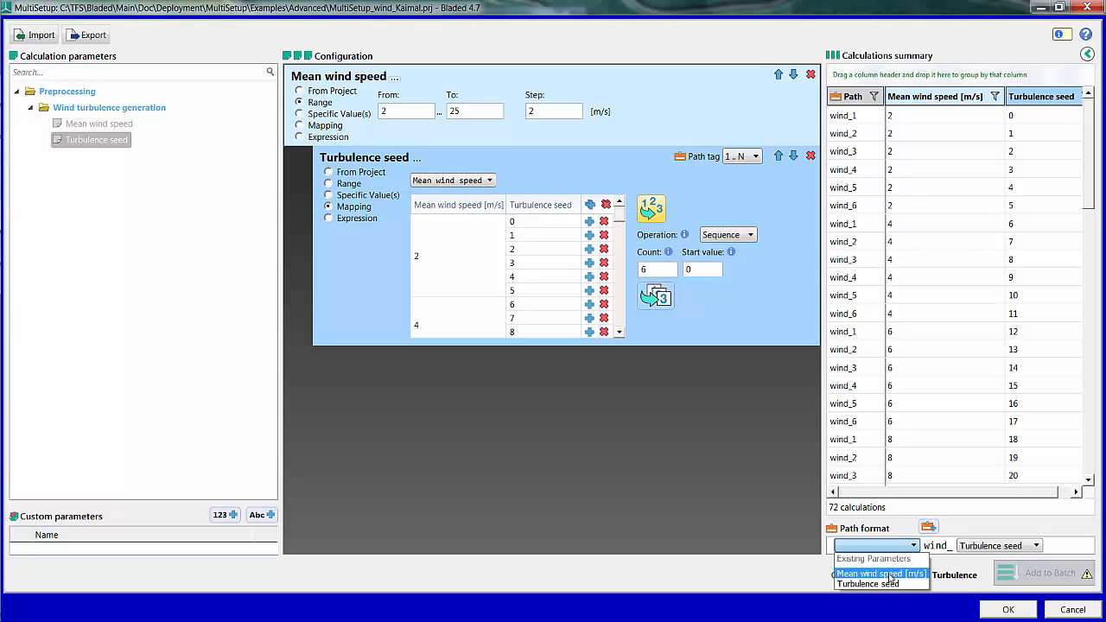
click(891, 571)
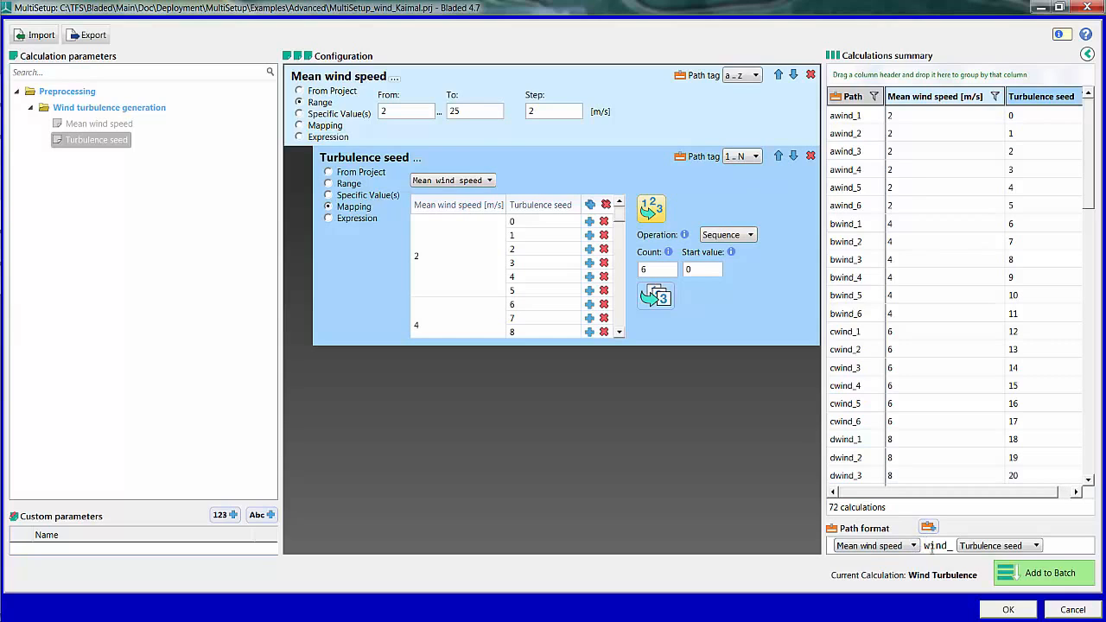
click(925, 546)
text(\)
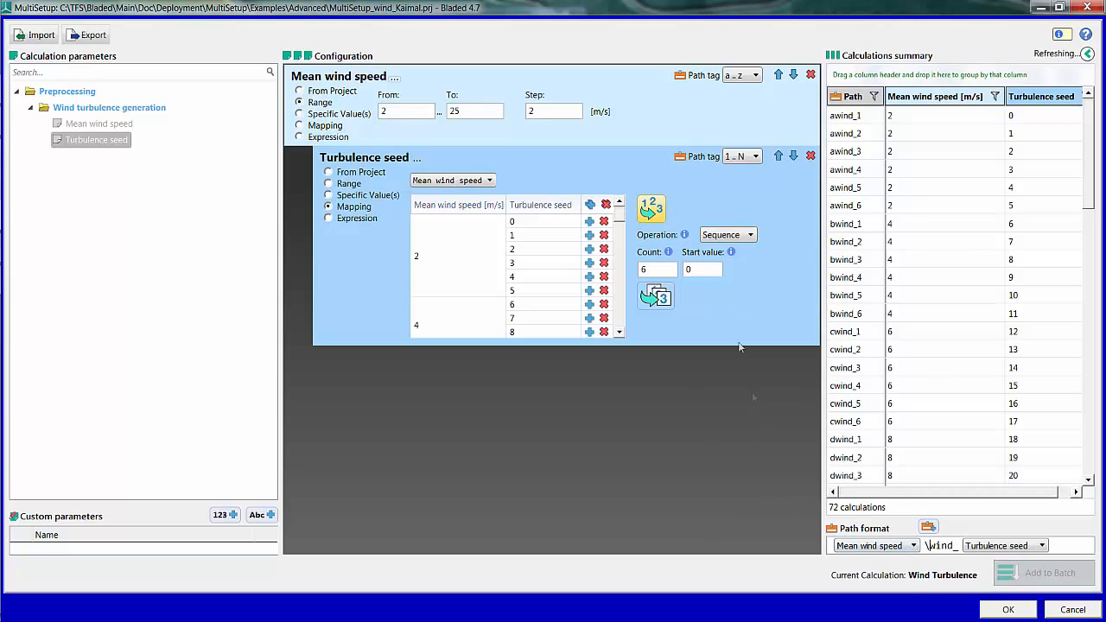
click(747, 76)
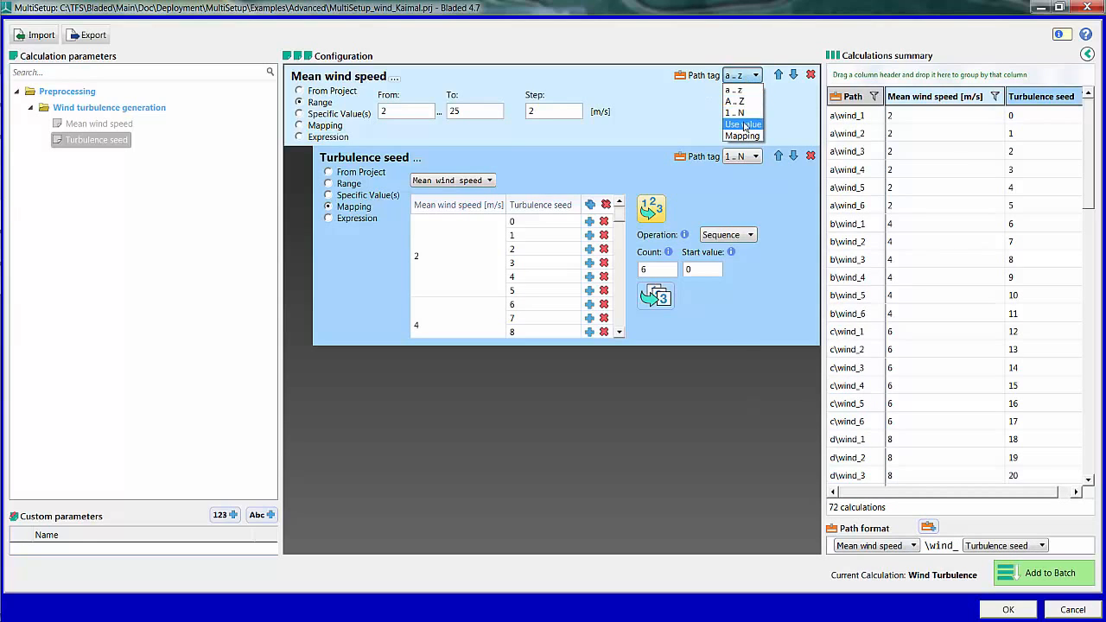
click(742, 126)
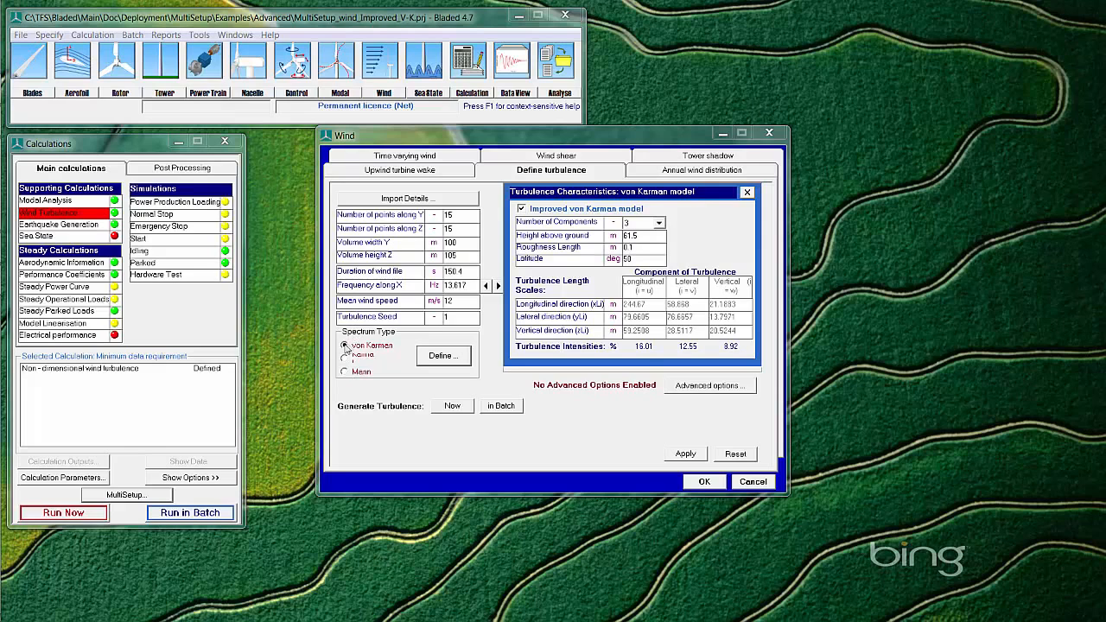
Step: Accept the improved von Karman turbulence definition and open MultiSetup for this project in a maximized window
click(704, 482)
click(146, 495)
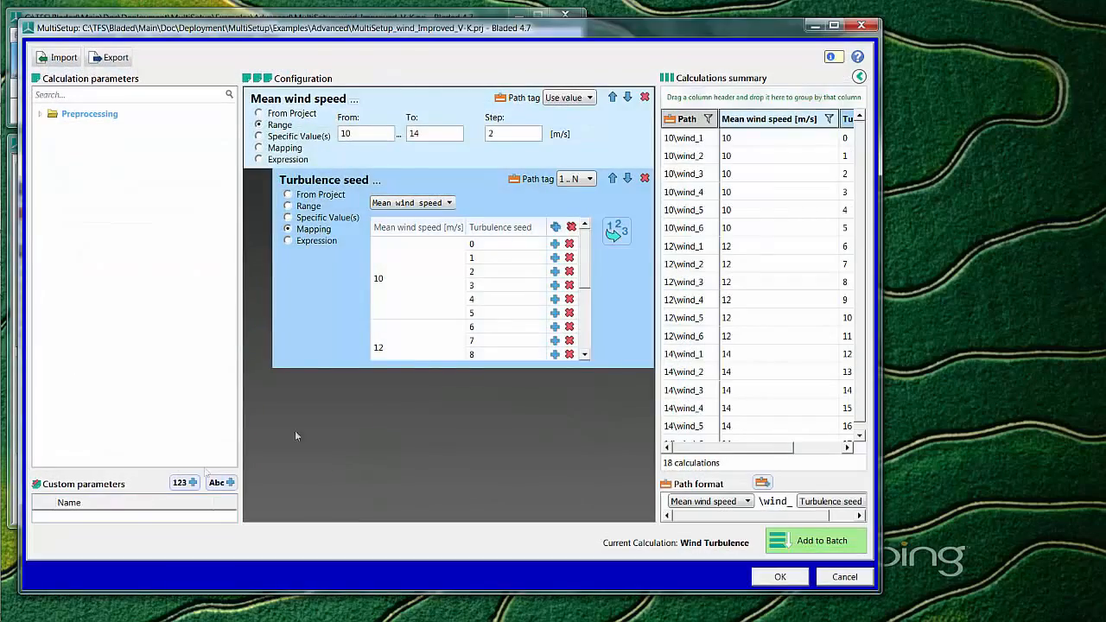
click(834, 26)
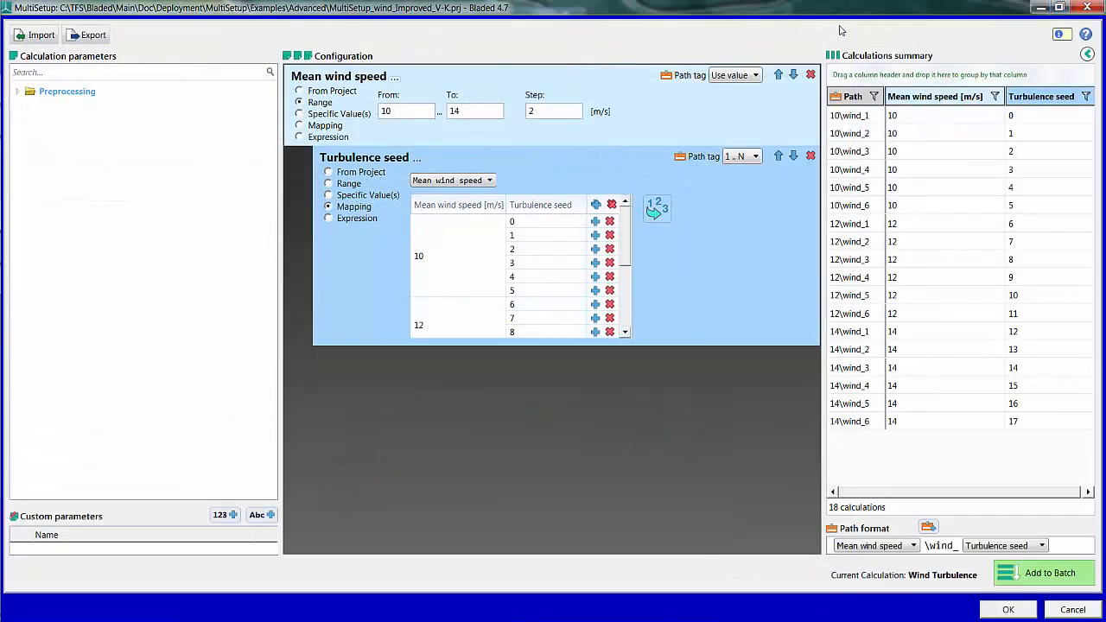
Step: Narrow the Calculation parameters pane to give the configuration area more room
drag(280, 183, 154, 190)
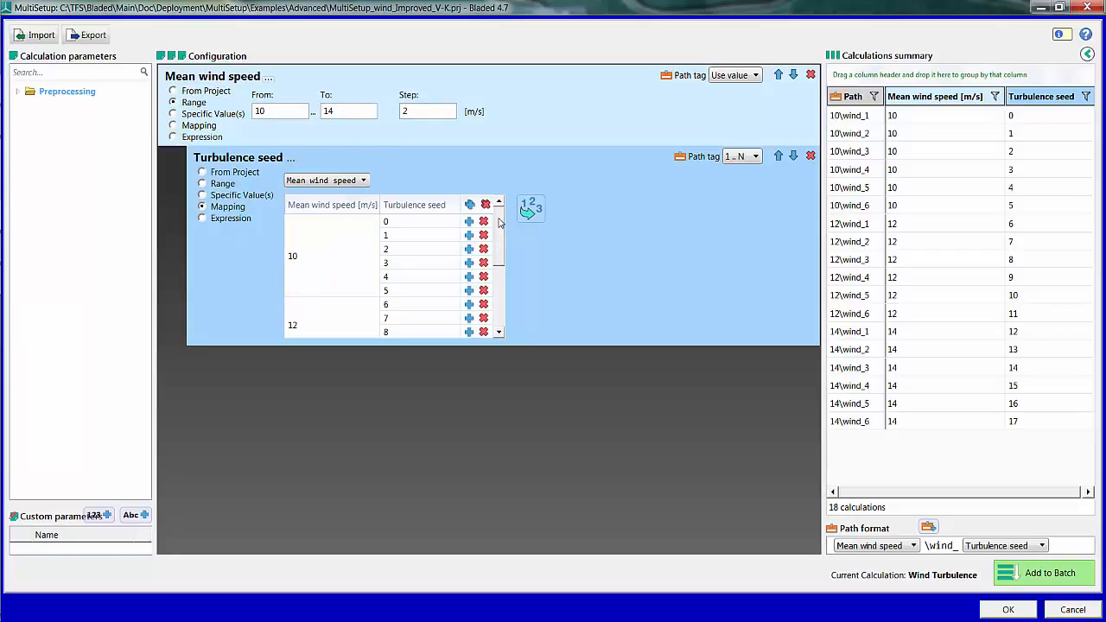
mouse_move(500, 217)
mouse_down()
mouse_move(500, 297)
mouse_move(507, 212)
mouse_up()
drag(154, 108, 218, 103)
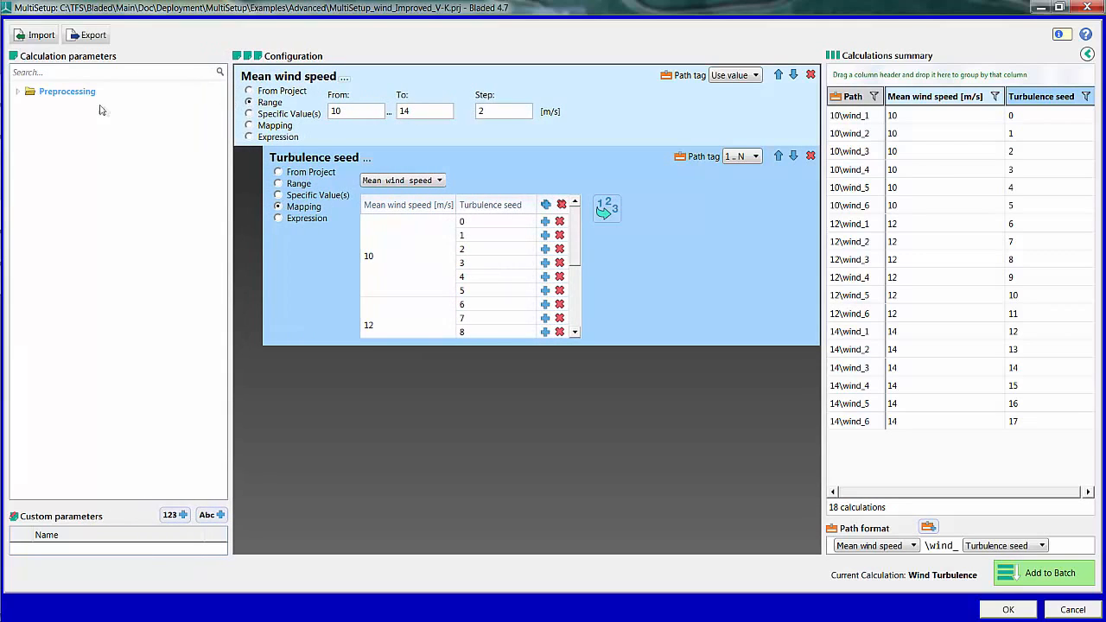
Step: Add the Roughness length and Longitudinal TI parameters from the Von Karman spectrum group to the configuration
click(18, 91)
click(31, 108)
click(44, 123)
click(59, 156)
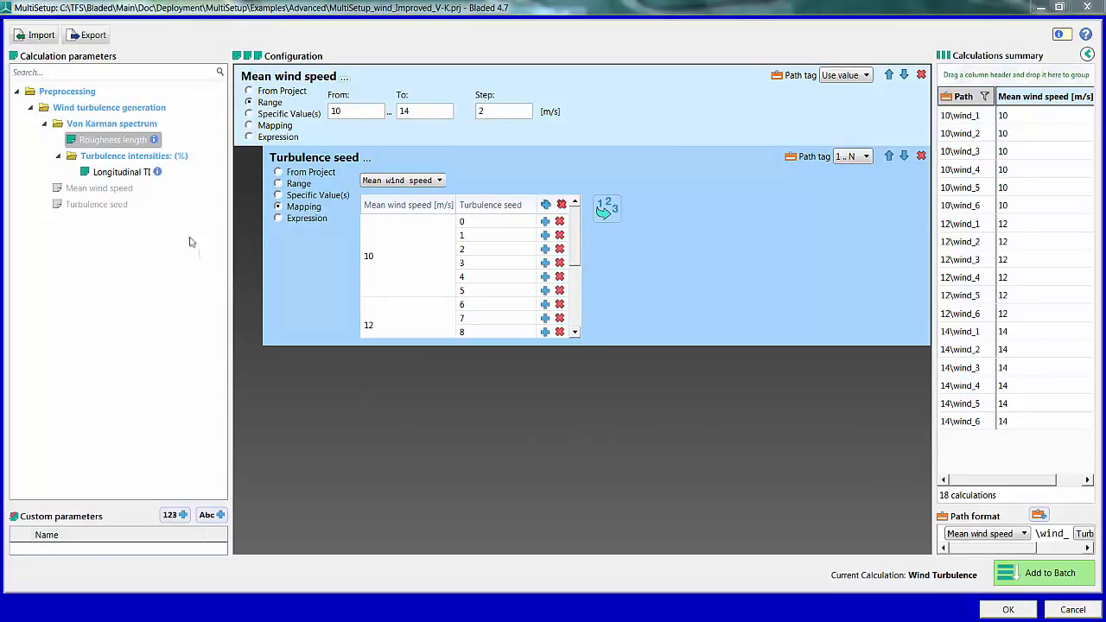
drag(134, 140, 715, 487)
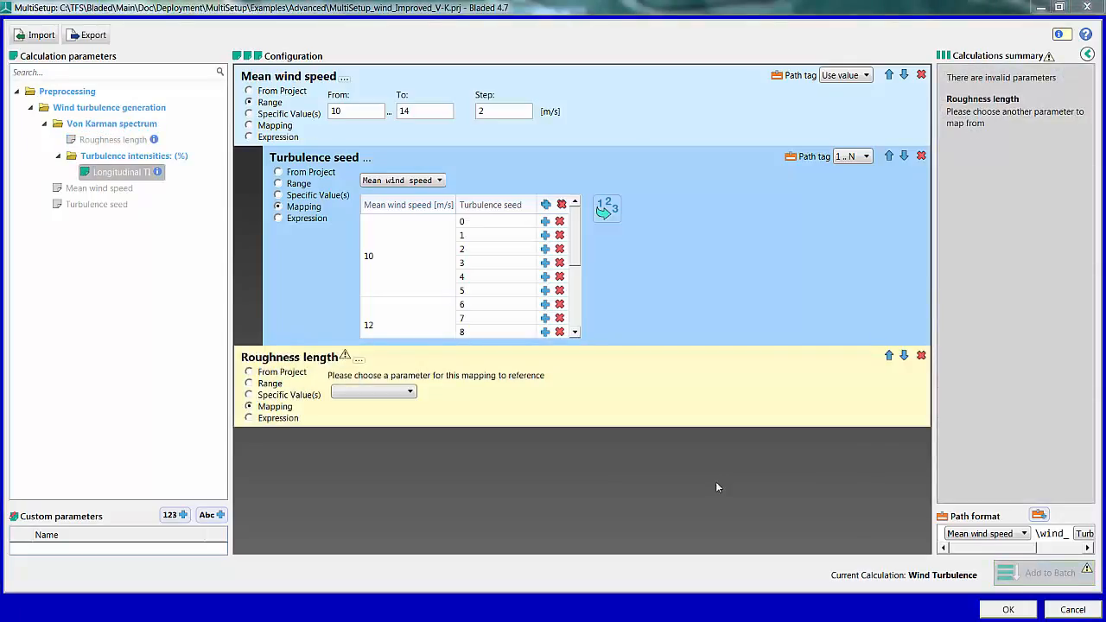
click(136, 174)
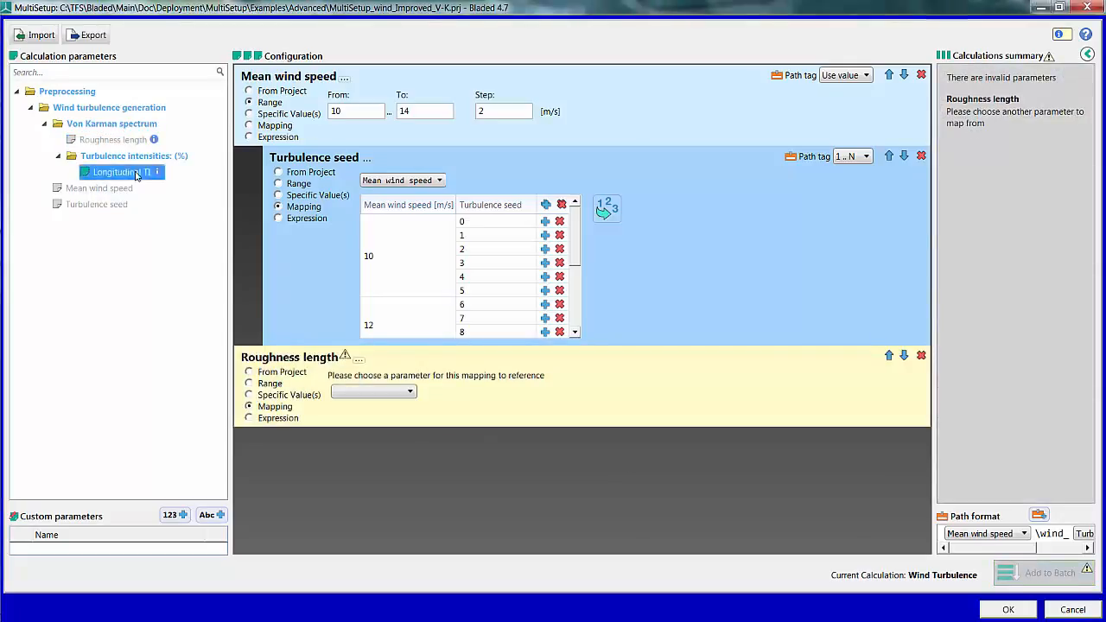
double_click(136, 174)
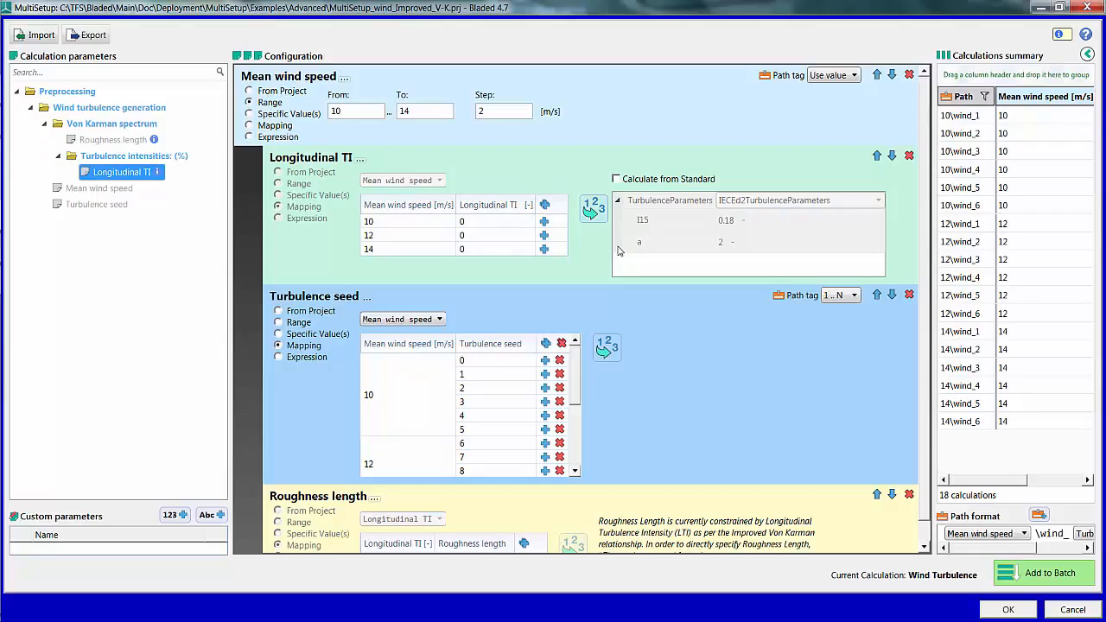
Step: Calculate the Longitudinal TI from the standard, using IECEd3ExTurbulenceParameters as the turbulence parameters
click(616, 180)
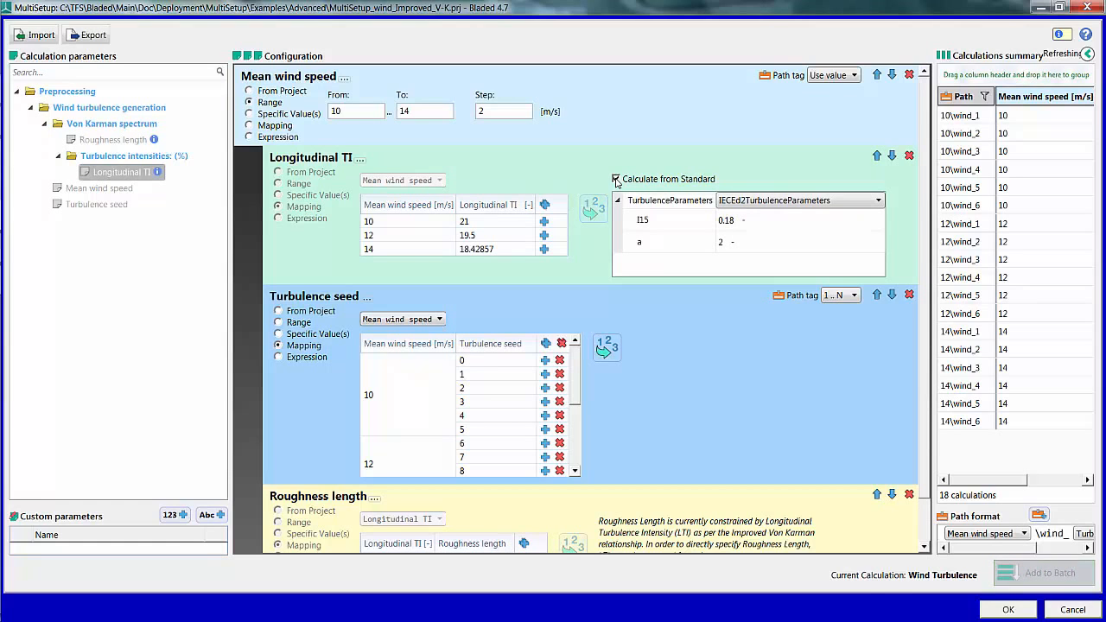
click(844, 201)
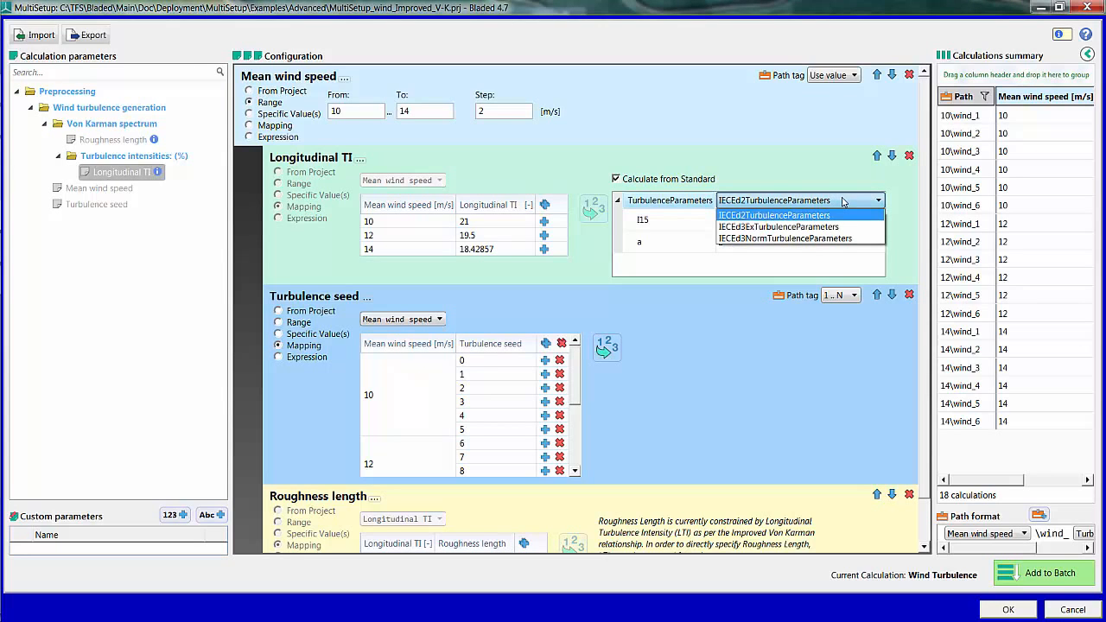
click(839, 227)
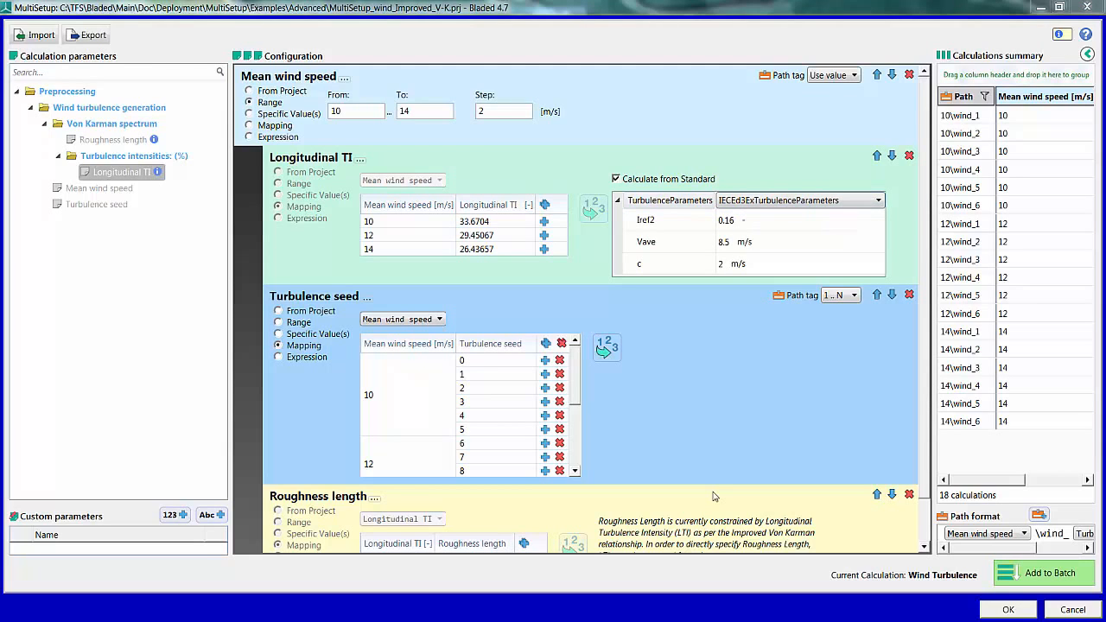
Step: Try 3 m/s for parameter c in the Longitudinal TI standard calculation, and restore it to 2 m/s
click(725, 269)
text(3)
key(Return)
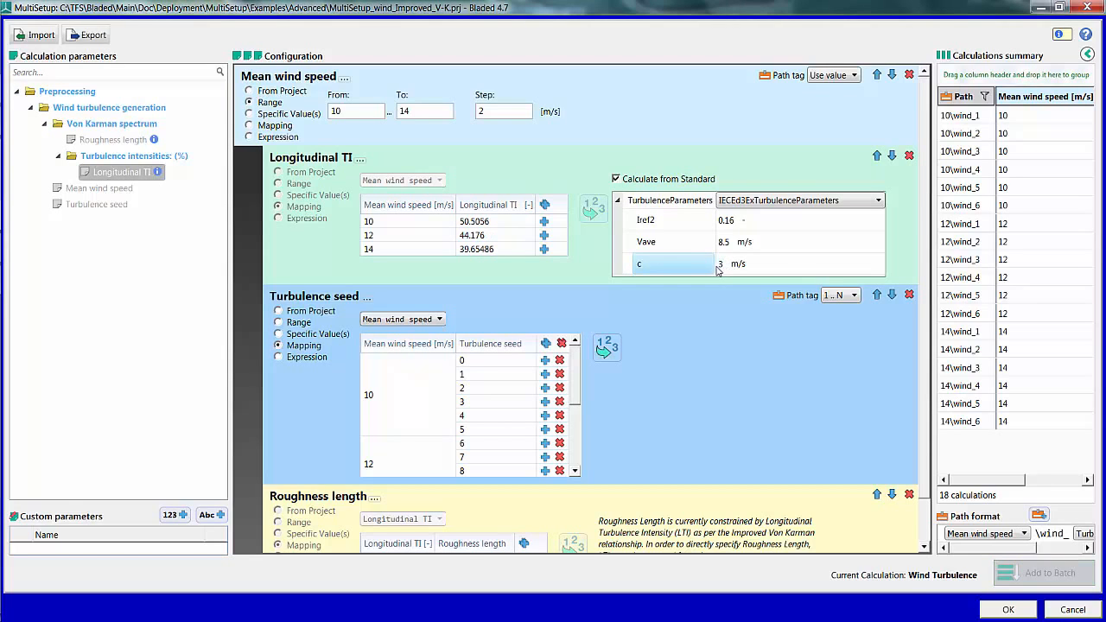
key(Return)
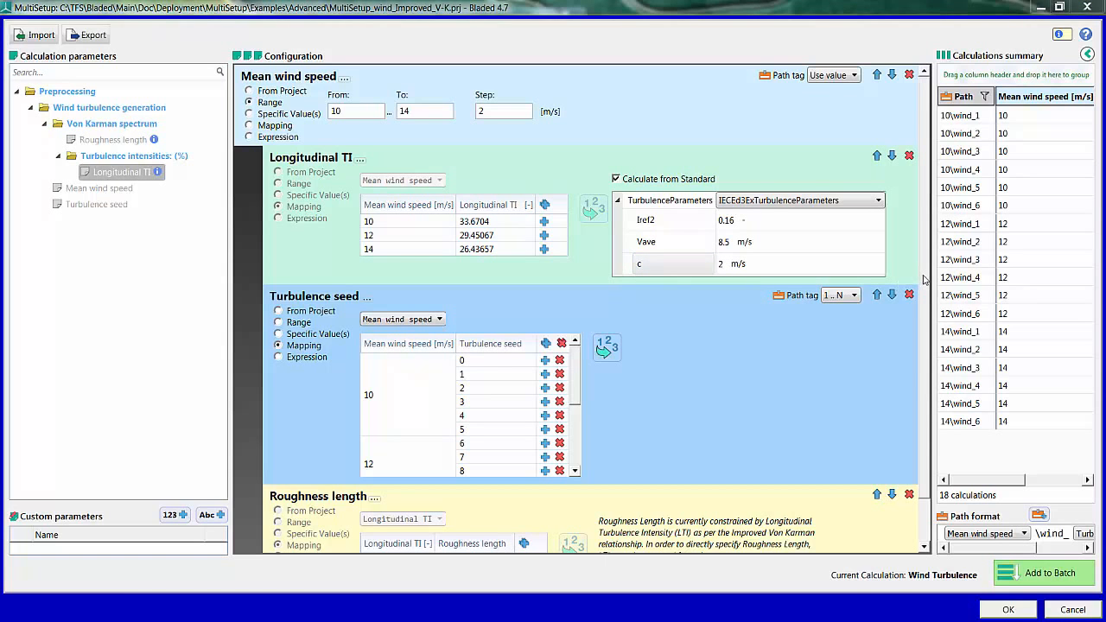
scroll(921, 294, down, 1)
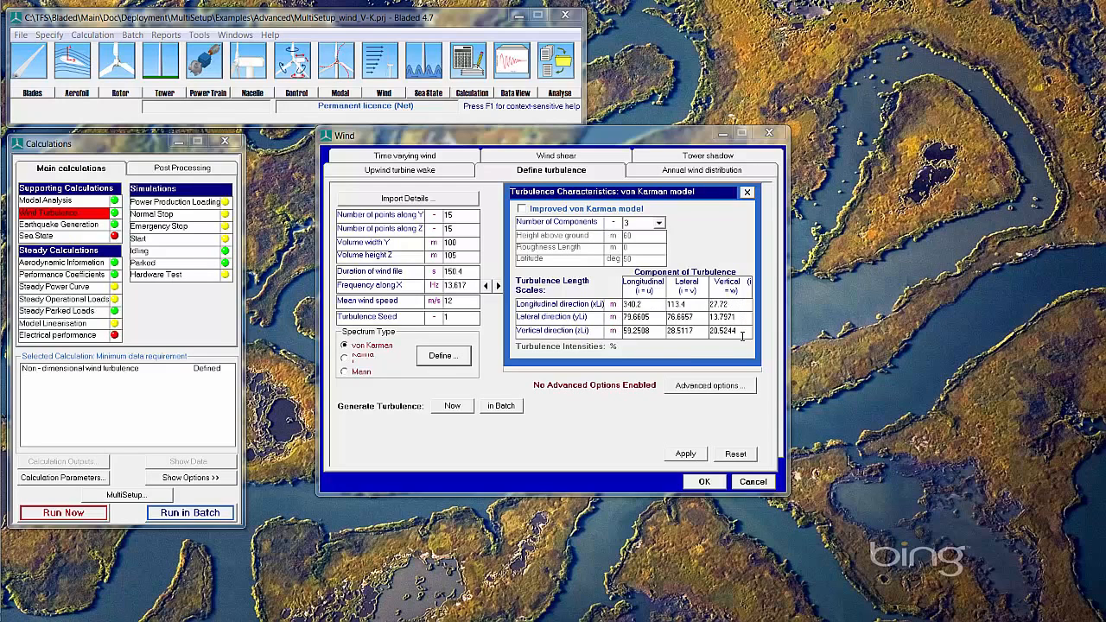
Step: Accept the standard von Karman turbulence definition and open MultiSetup for this project in a maximized window
click(705, 482)
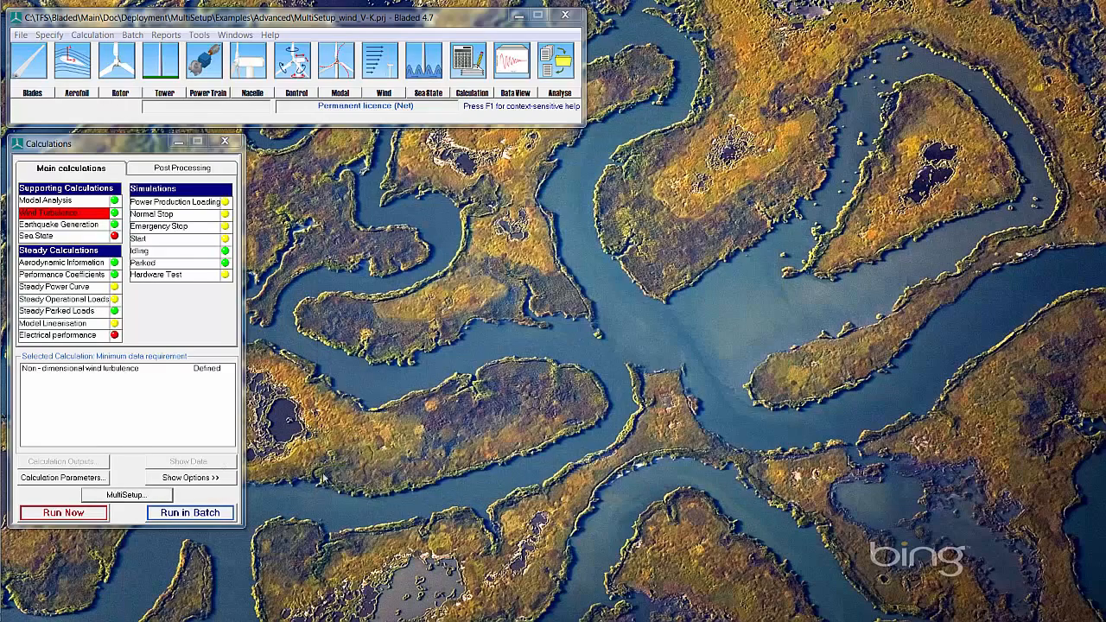
click(155, 499)
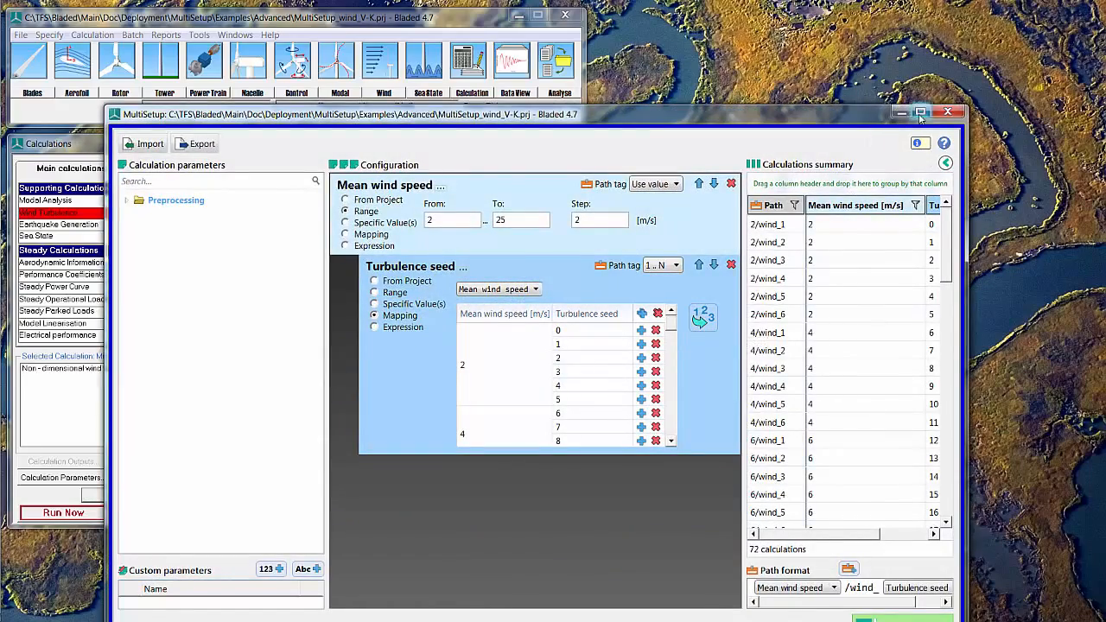
click(921, 113)
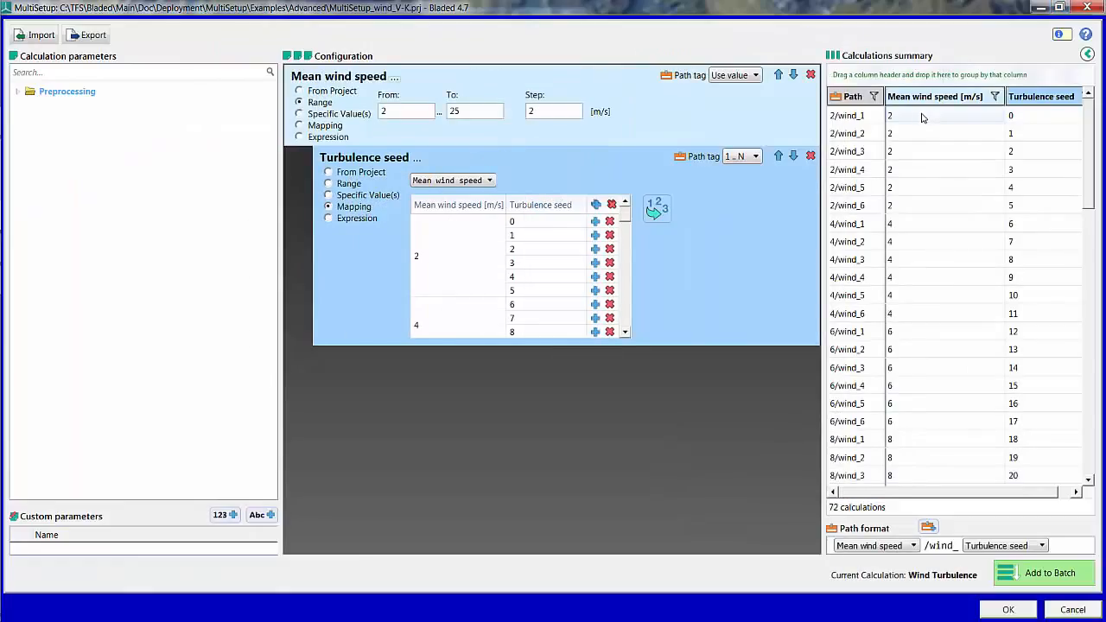
click(395, 115)
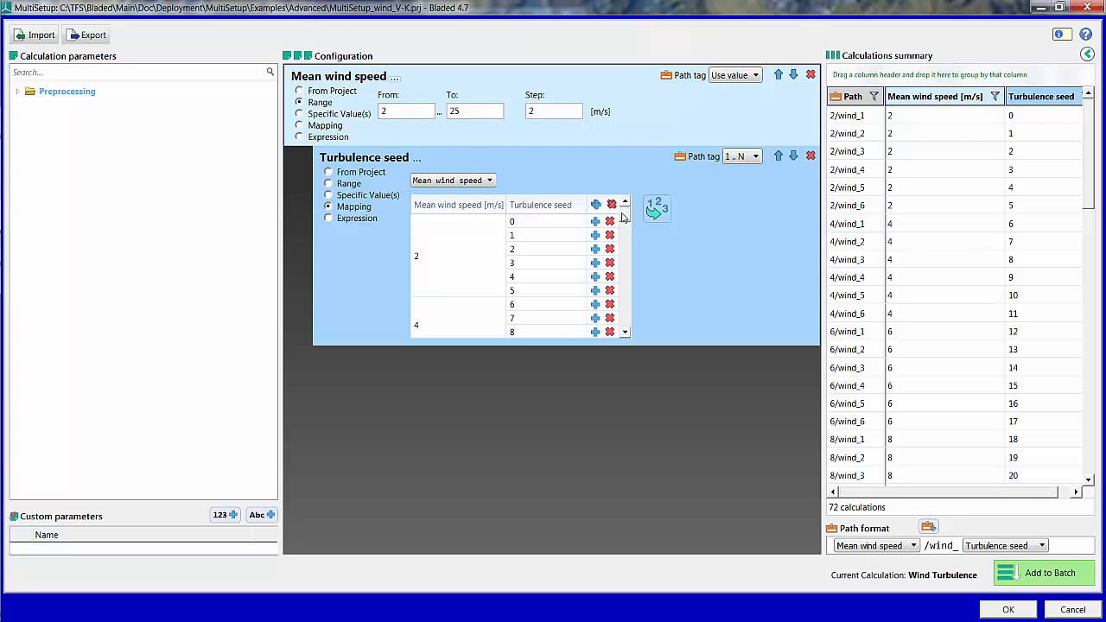
scroll(626, 216, down, 20)
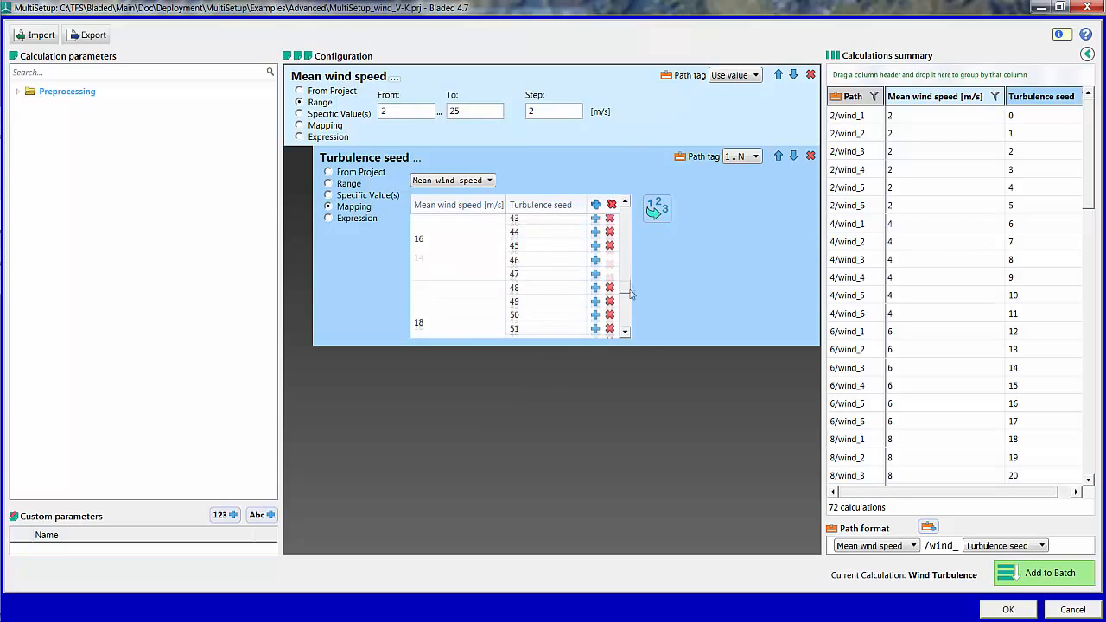
Step: Expand the Von Karman spectrum's Turbulence Length Scales down to the individual longitudinal, lateral and vertical direction parameters
click(17, 91)
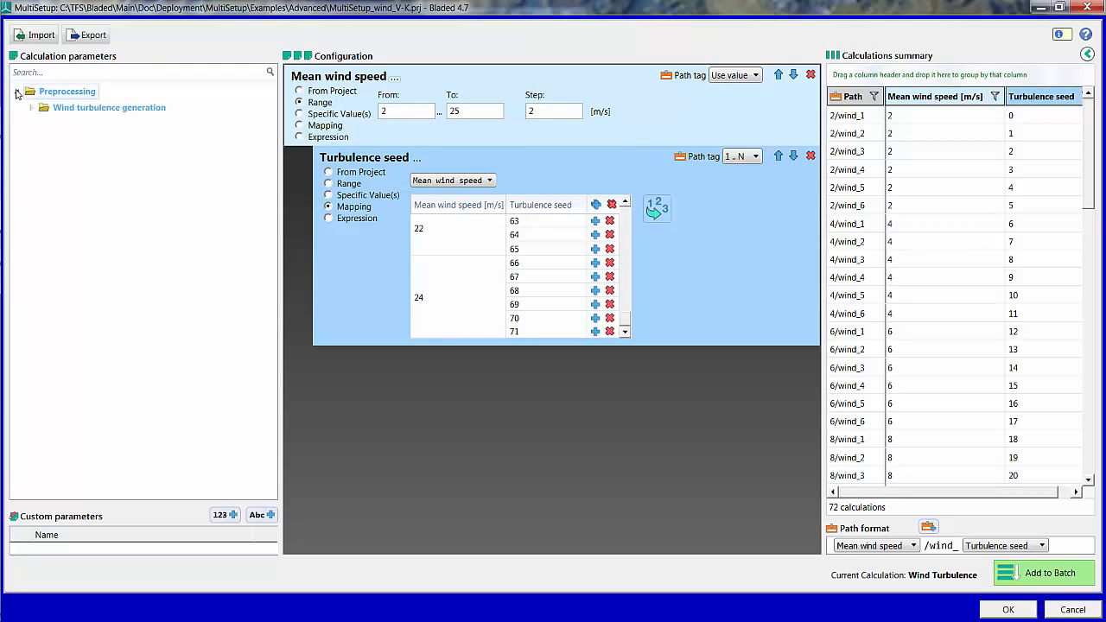
click(32, 108)
click(45, 124)
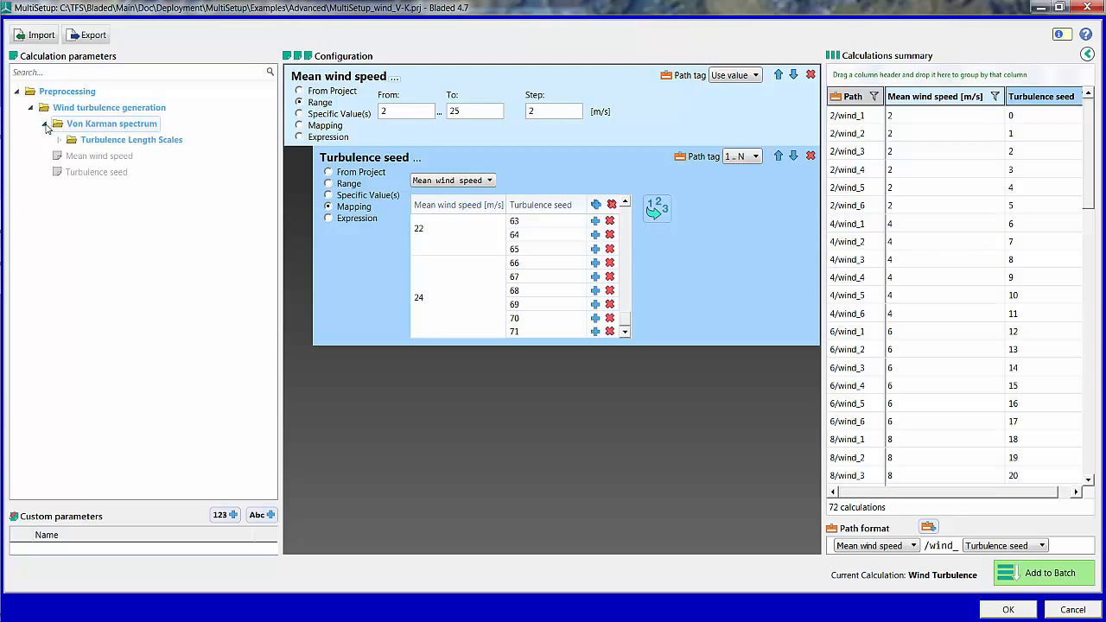
click(59, 140)
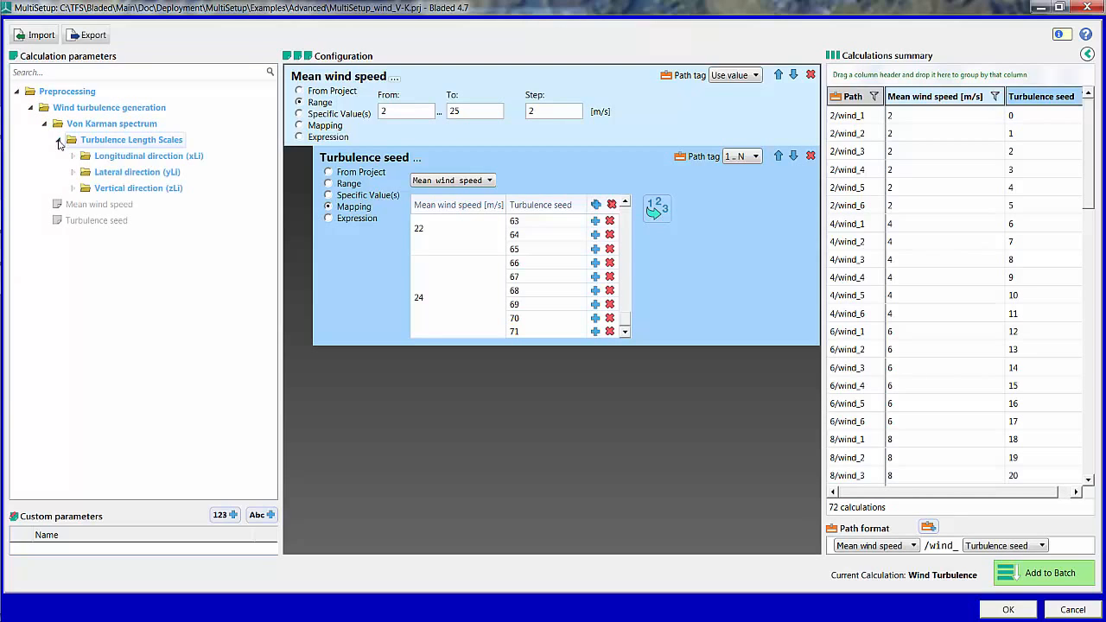
click(73, 156)
click(72, 220)
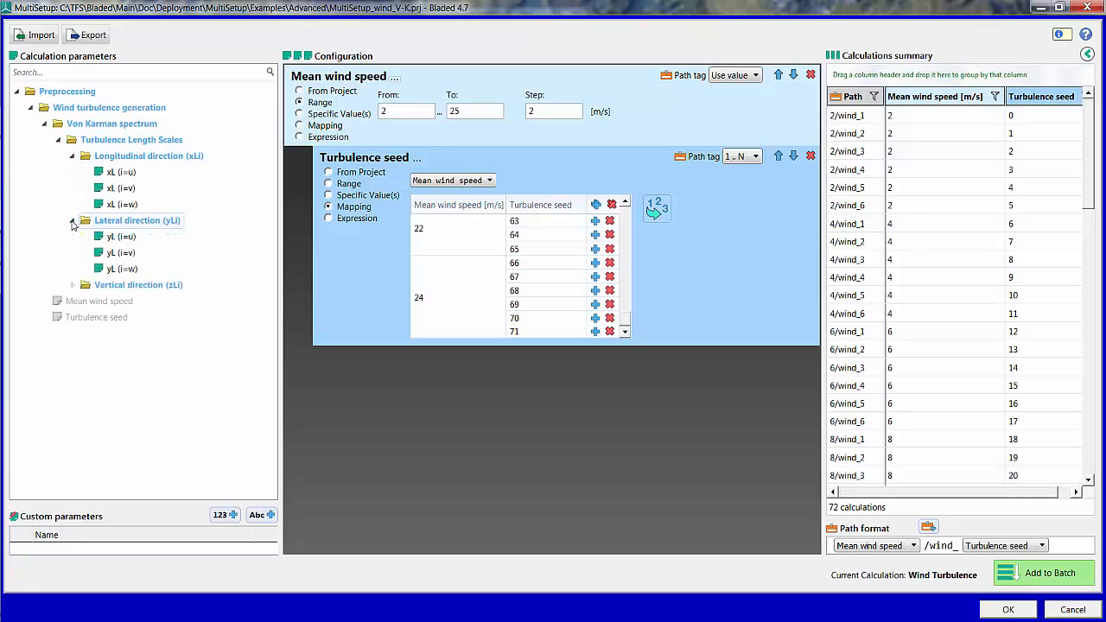
click(73, 286)
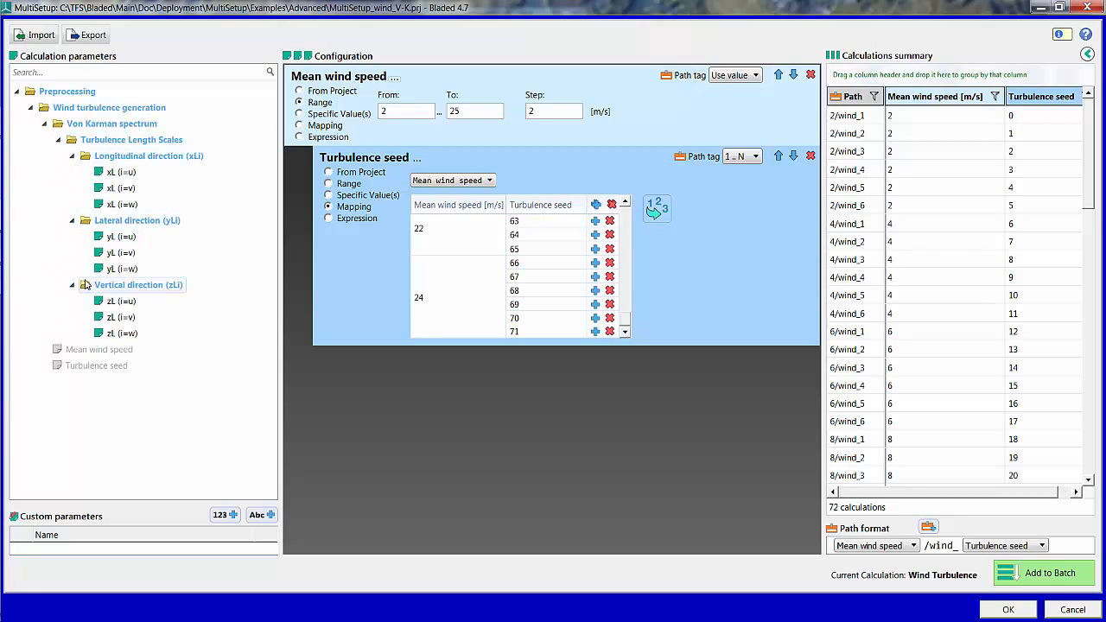
Step: Add the u, v and w length scale parameters of the longitudinal, lateral and vertical directions to the configuration
double_click(118, 173)
double_click(112, 188)
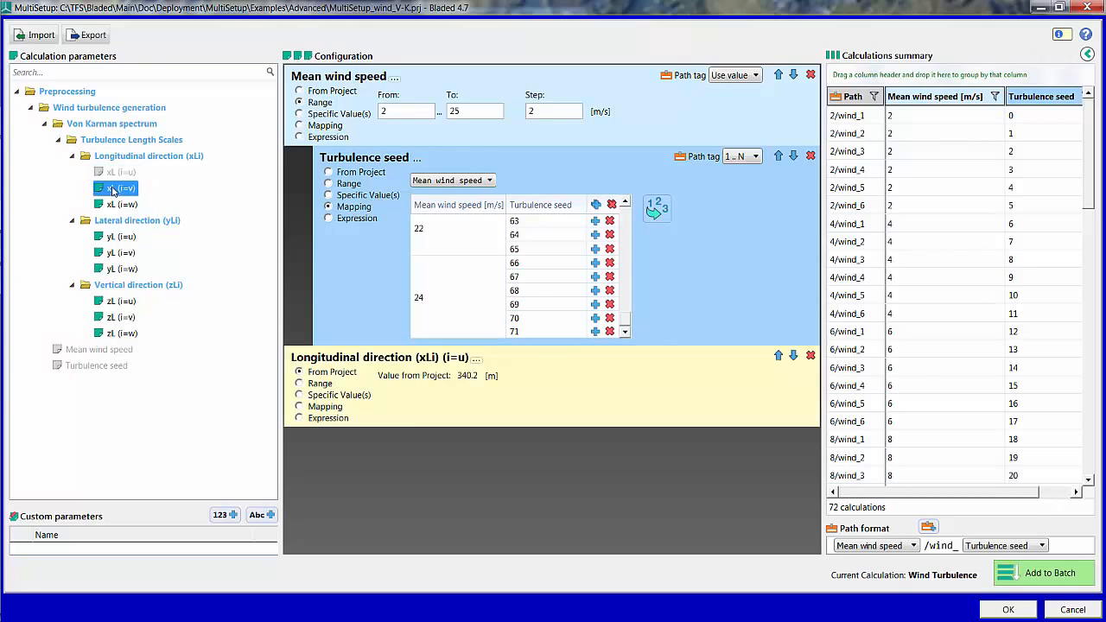
double_click(114, 205)
double_click(116, 237)
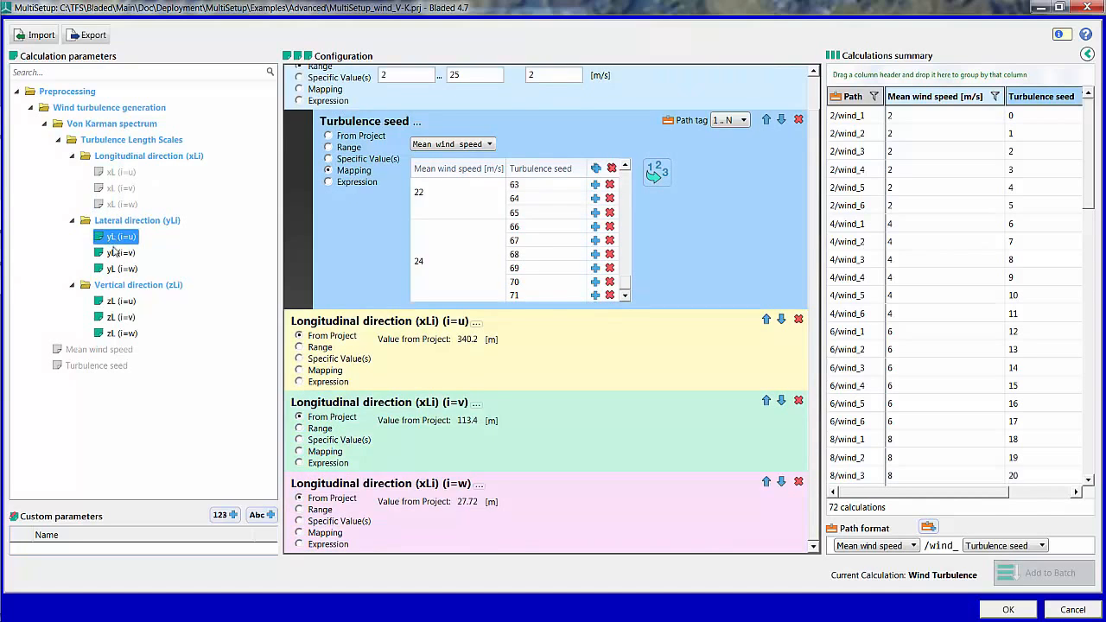
double_click(116, 253)
double_click(113, 270)
double_click(115, 302)
double_click(114, 319)
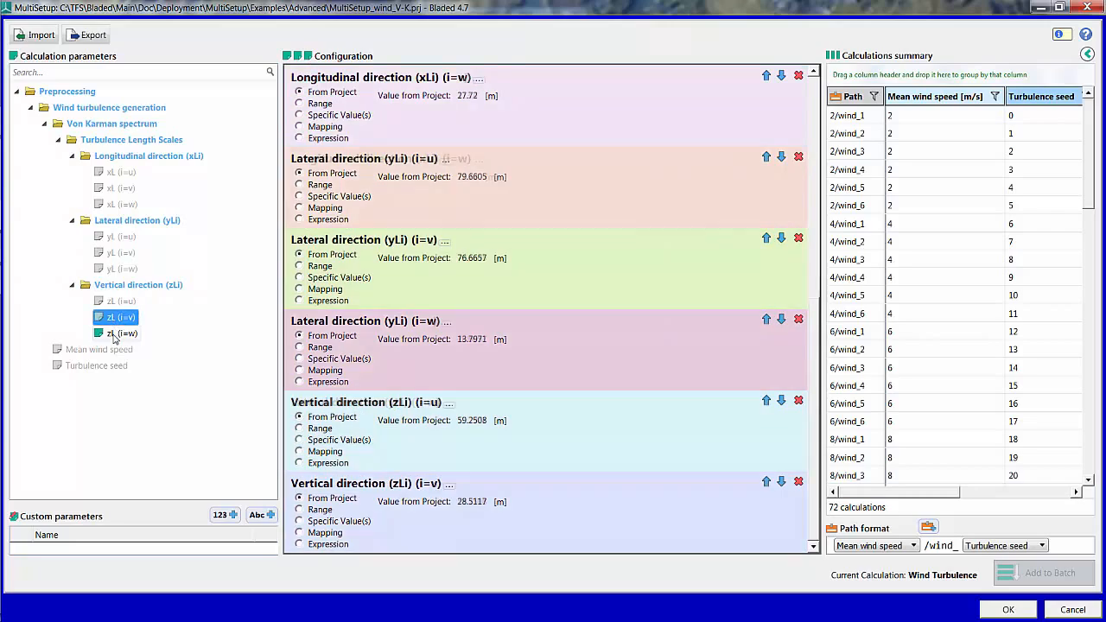
double_click(116, 333)
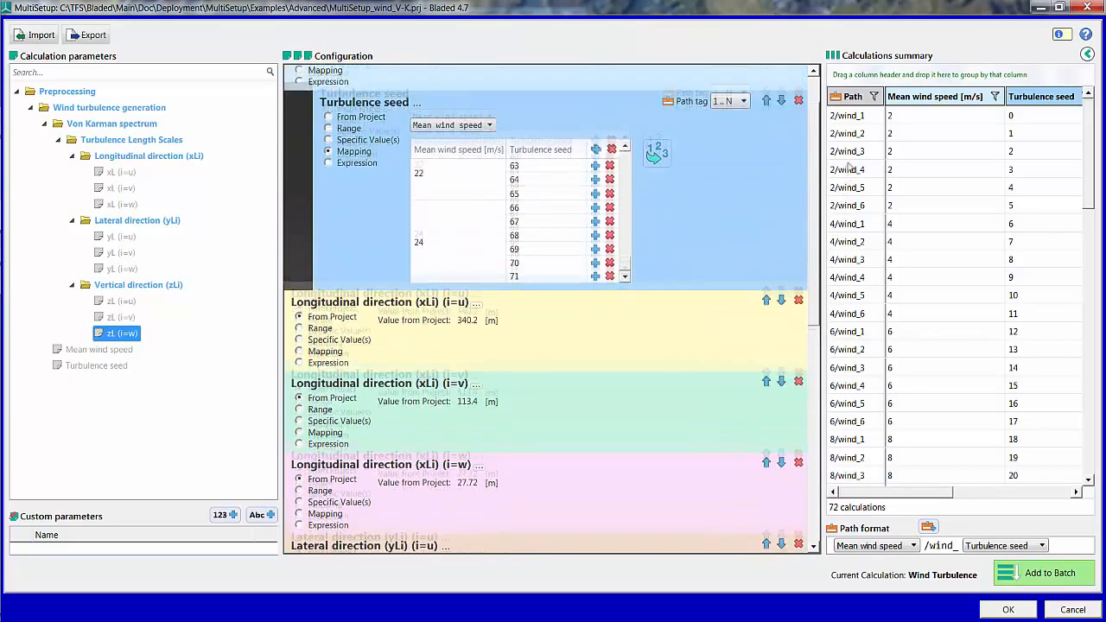
Step: Define the Longitudinal direction (xLi) (i=u) length scale as a mapping from Mean wind speed
click(322, 377)
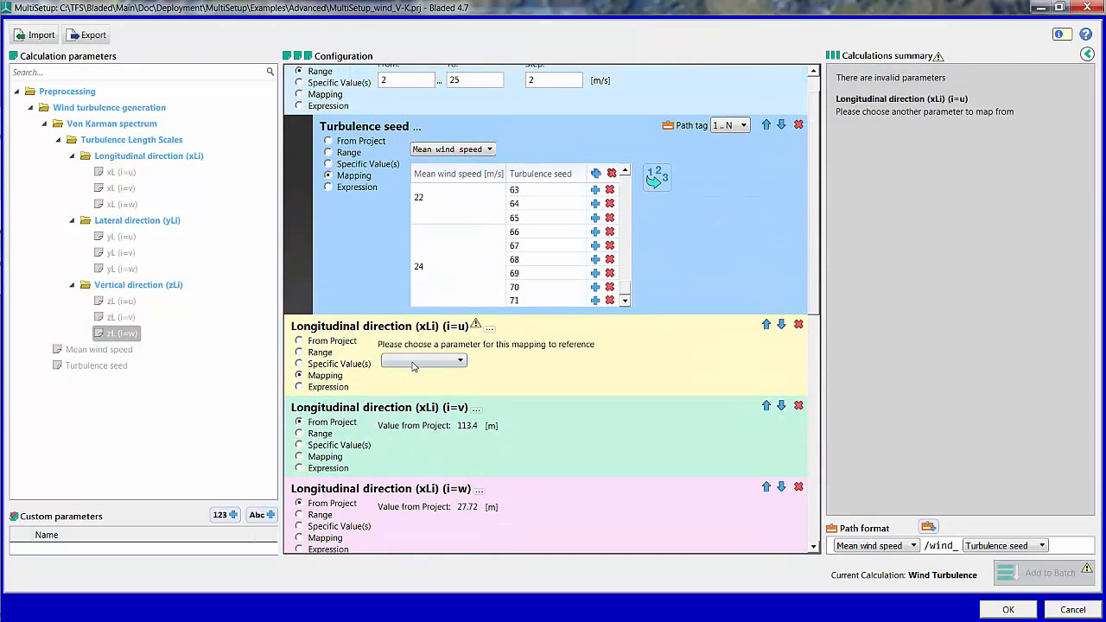
click(415, 362)
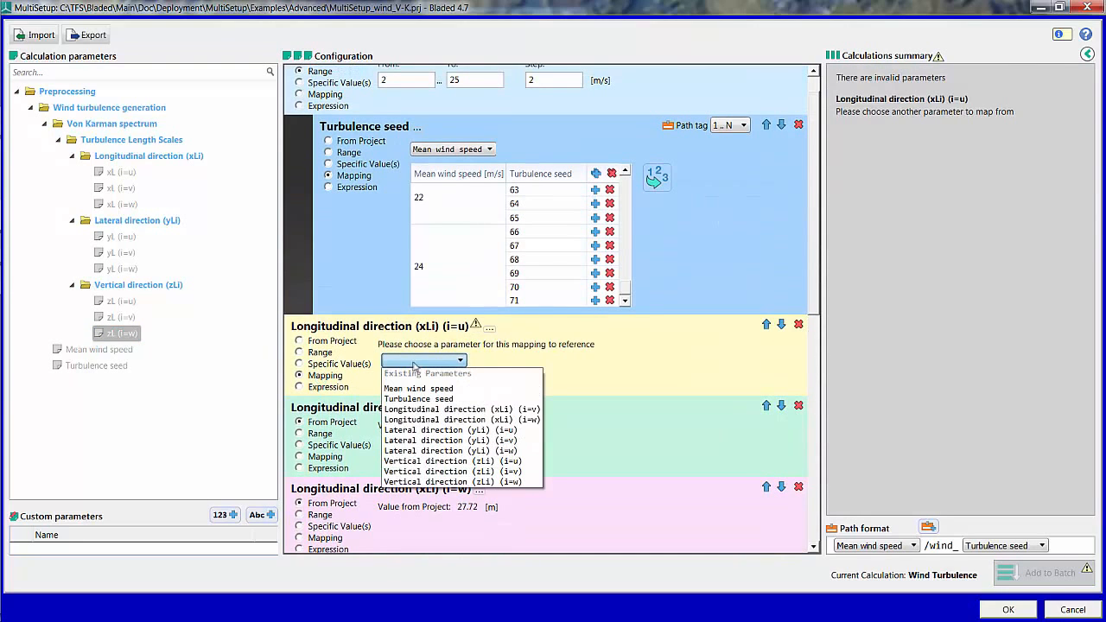
click(416, 390)
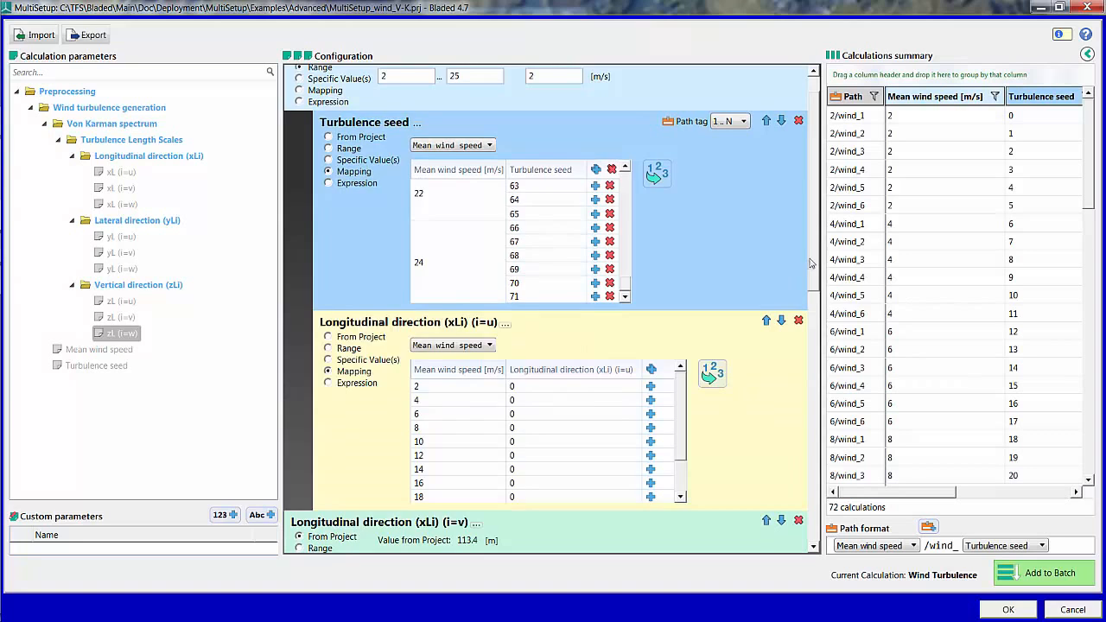
Step: Define the Longitudinal direction (xLi) (i=v) length scale as a mapping from Mean wind speed
scroll(814, 303, down, 2)
scroll(681, 253, down, 2)
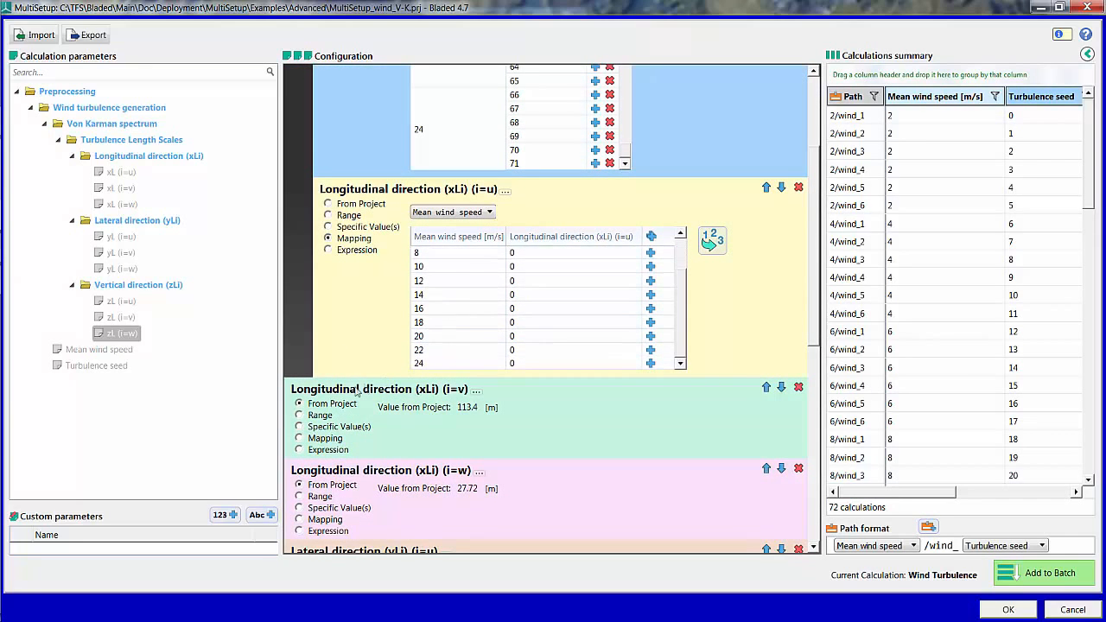
click(316, 440)
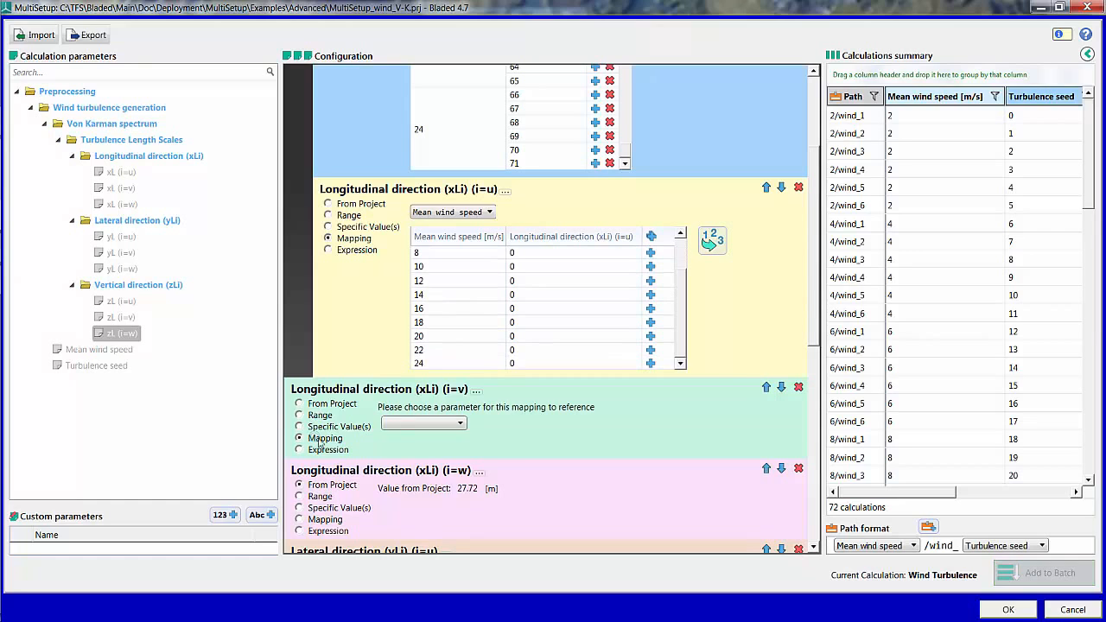
click(412, 426)
click(419, 452)
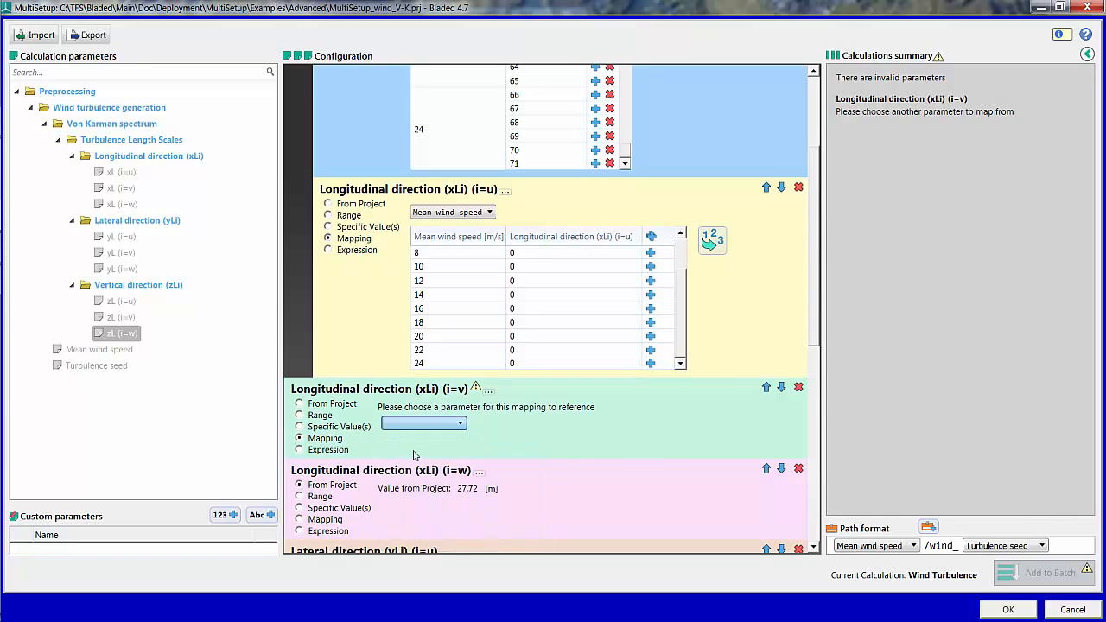
Step: Define the Longitudinal direction (xLi) (i=w) length scale as a mapping from Mean wind speed
scroll(813, 350, down, 3)
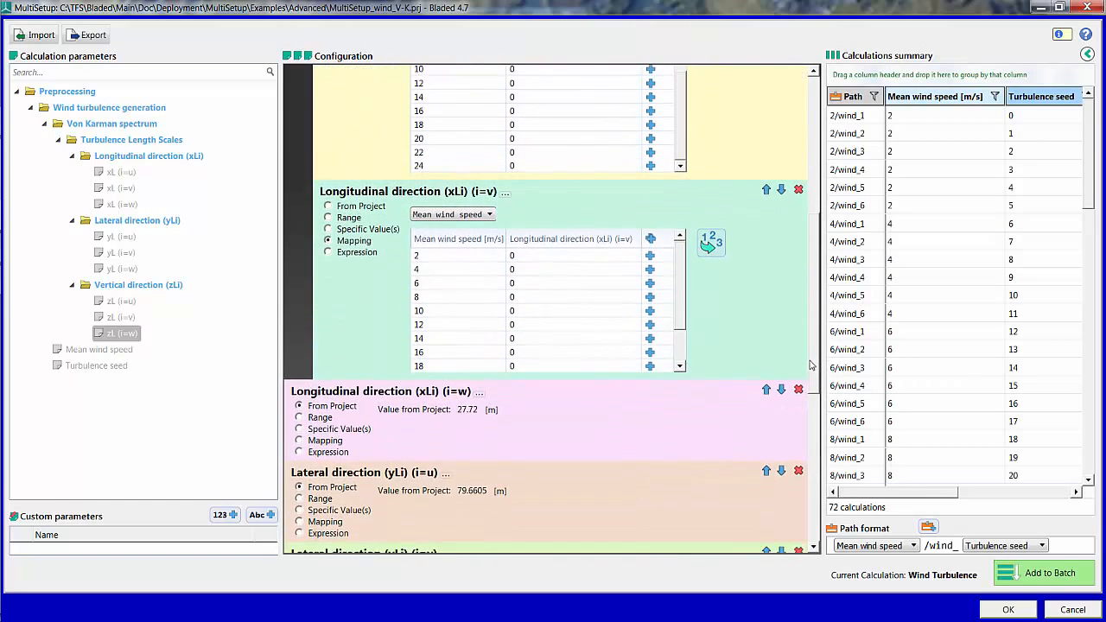
click(324, 438)
click(461, 424)
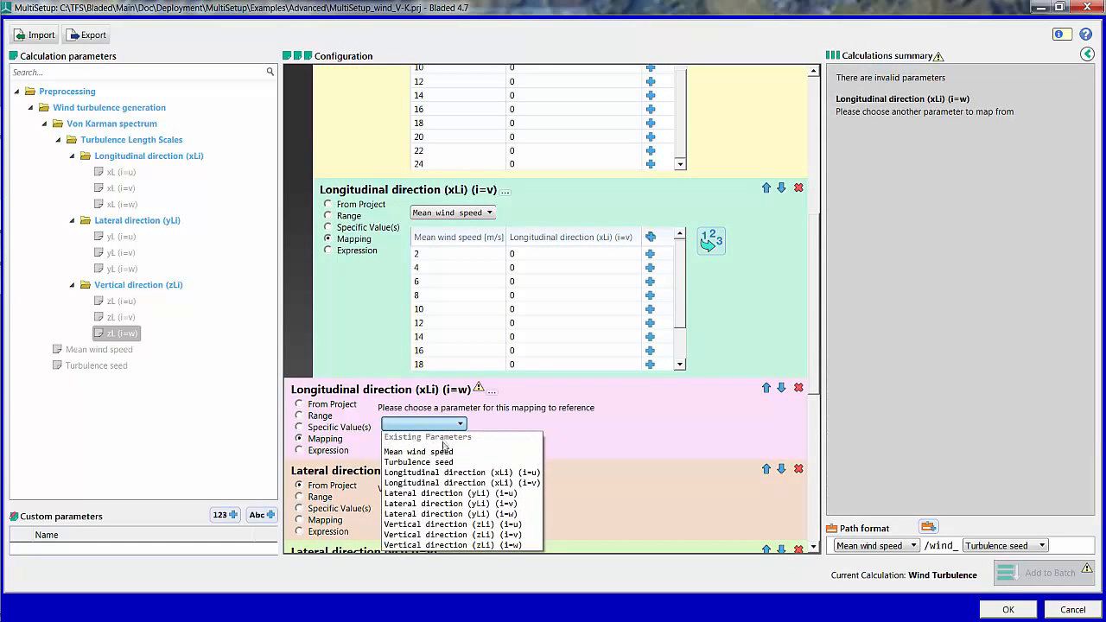
click(443, 456)
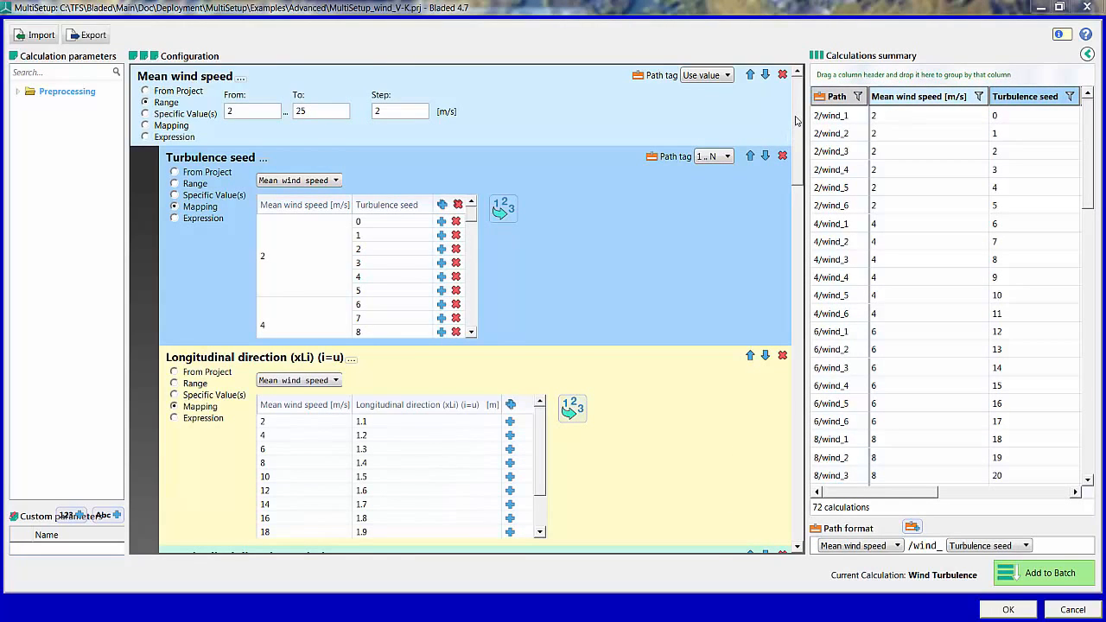
Step: Review all the length scale mappings, and expand the Calculations summary to check the values of each calculation
drag(799, 110, 758, 498)
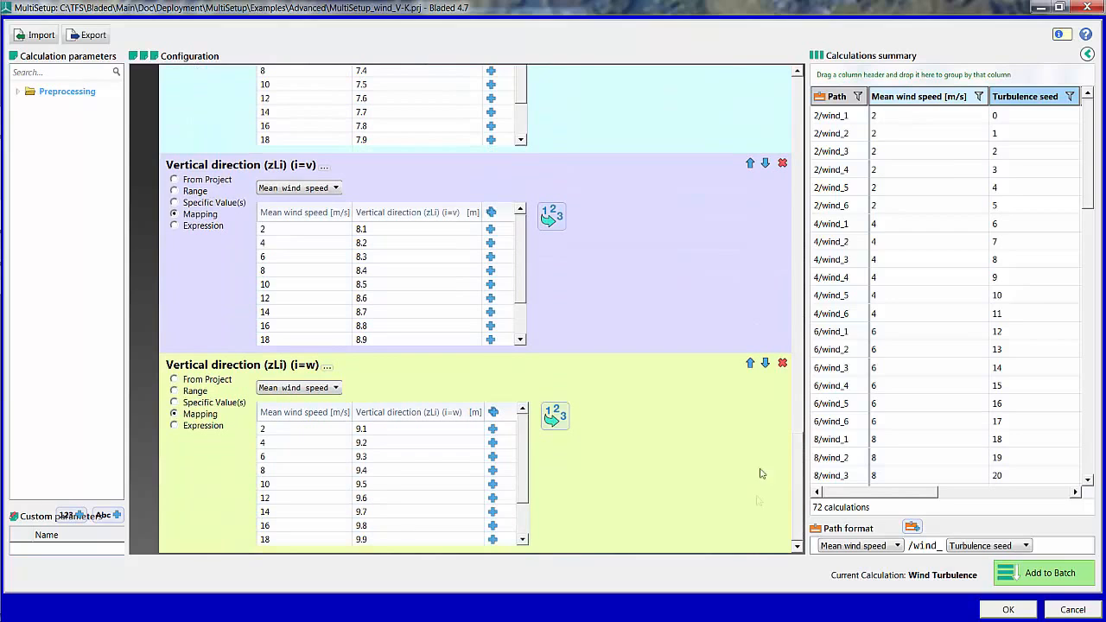
click(1088, 56)
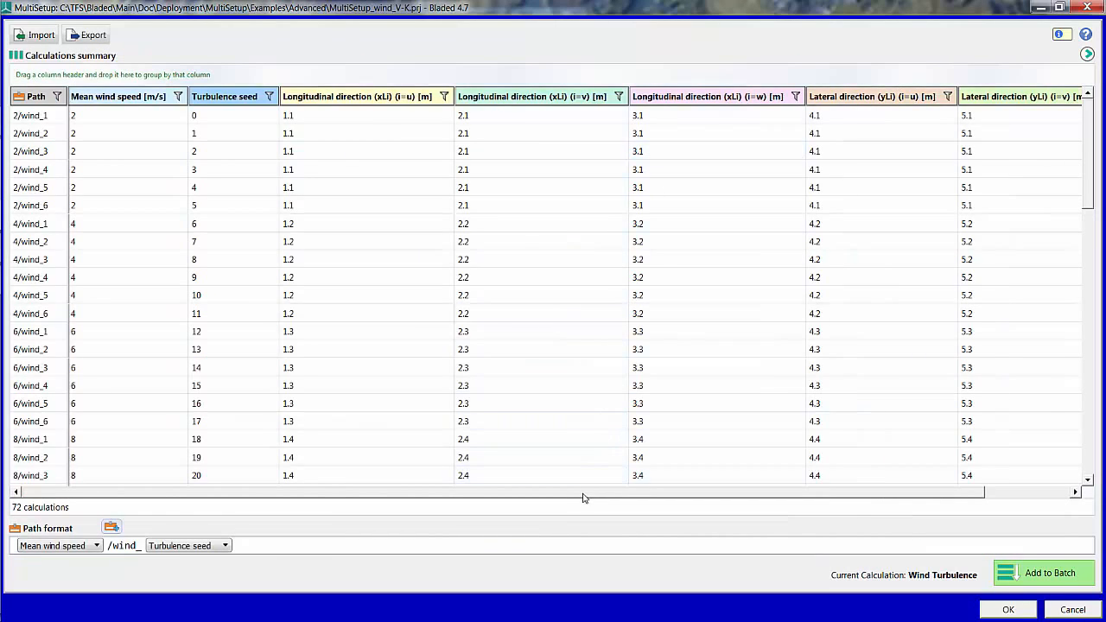
drag(582, 500, 552, 521)
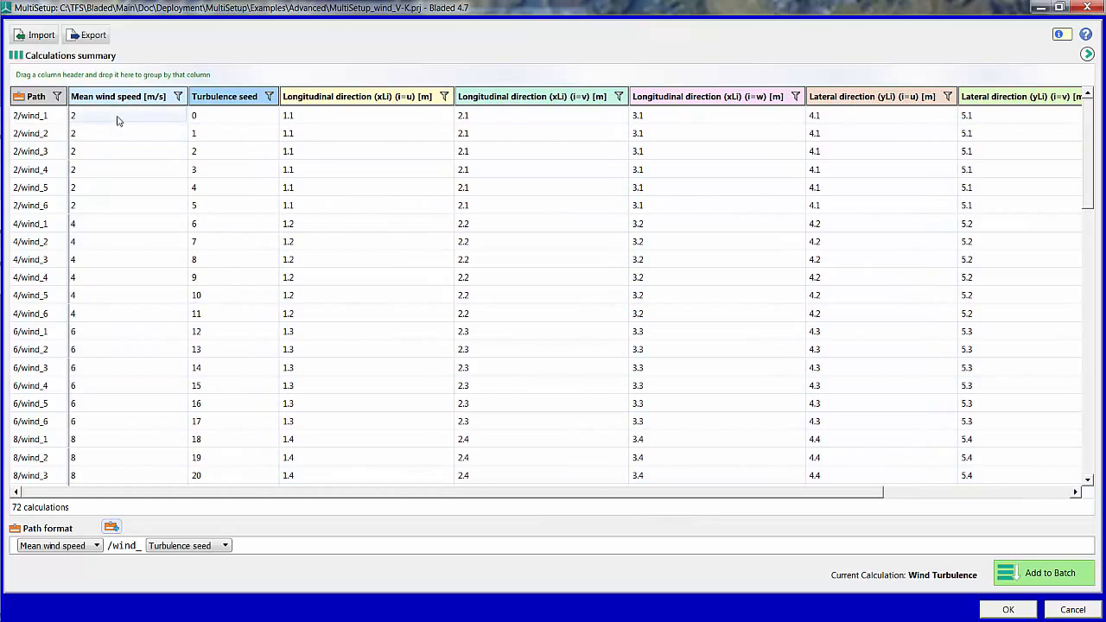